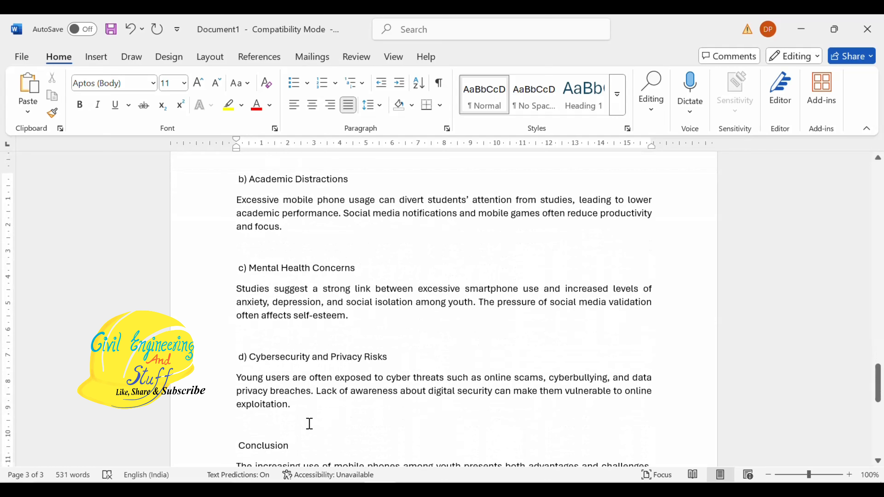
Step: Make the report title at the start of the document bold, centred and 16 pt
{"action": "scroll", "coordinate": [309, 423], "scroll_direction": "up", "scroll_amount": 7}
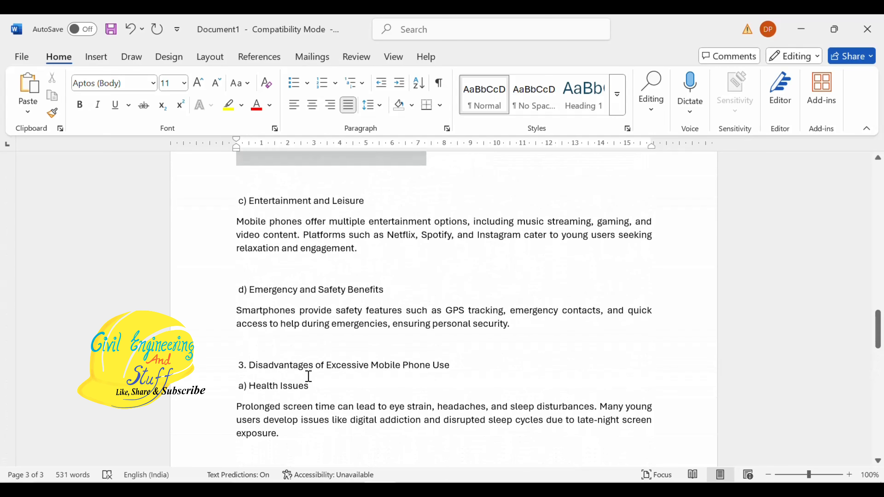
{"action": "scroll", "coordinate": [296, 407], "scroll_direction": "down", "scroll_amount": 3}
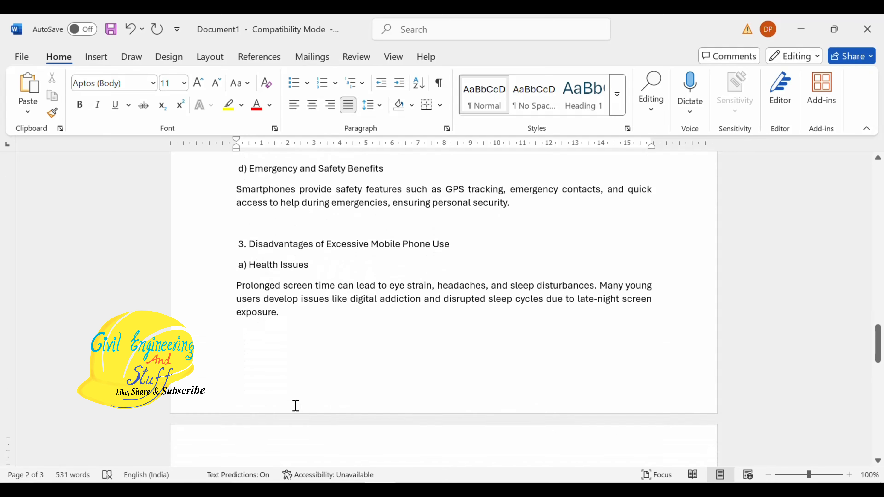
{"action": "scroll", "coordinate": [296, 406], "scroll_direction": "up", "scroll_amount": 11}
{"action": "scroll", "coordinate": [296, 405], "scroll_direction": "down", "scroll_amount": 1}
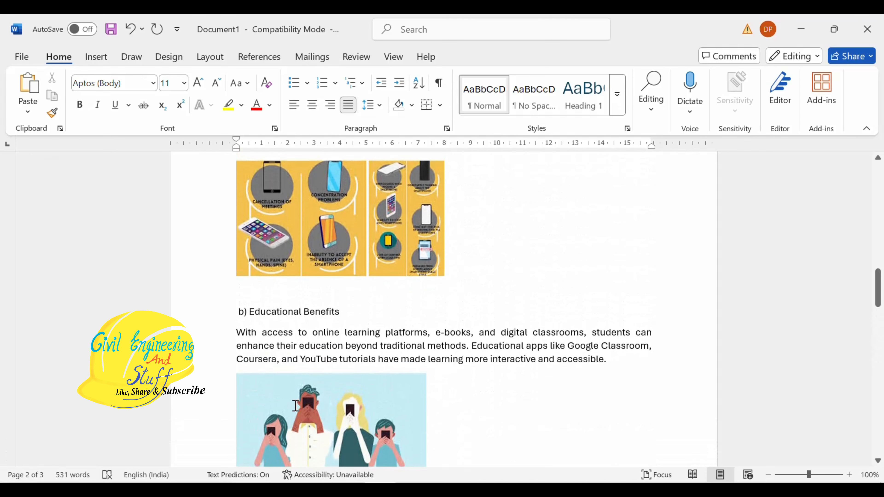
{"action": "scroll", "coordinate": [295, 406], "scroll_direction": "up", "scroll_amount": 6}
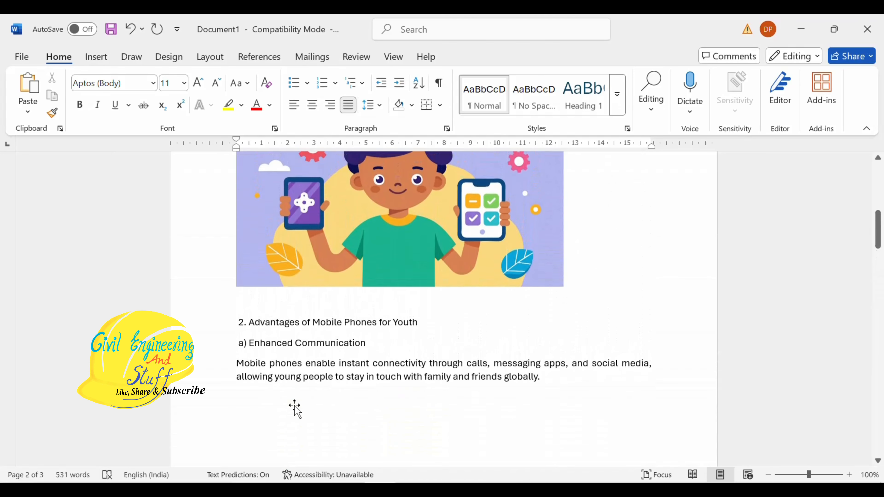
{"action": "scroll", "coordinate": [295, 407], "scroll_direction": "up", "scroll_amount": 15}
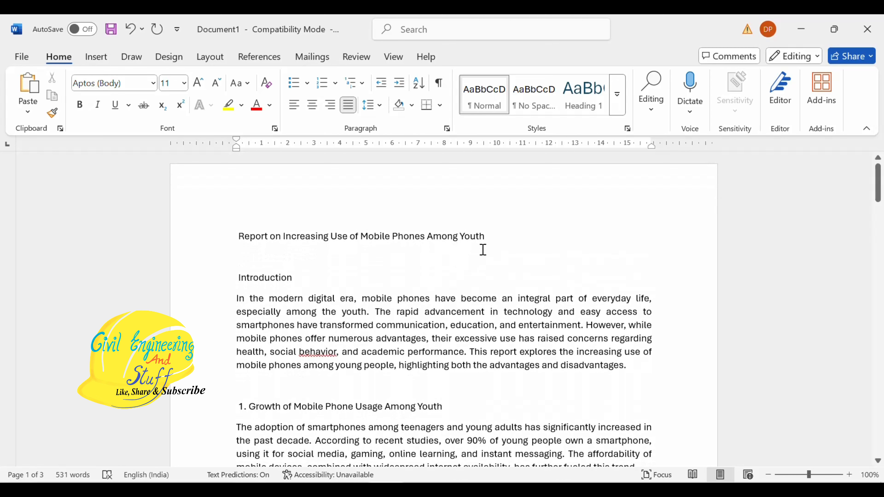
{"action": "left_click", "coordinate": [491, 238]}
{"action": "left_click", "coordinate": [224, 246]}
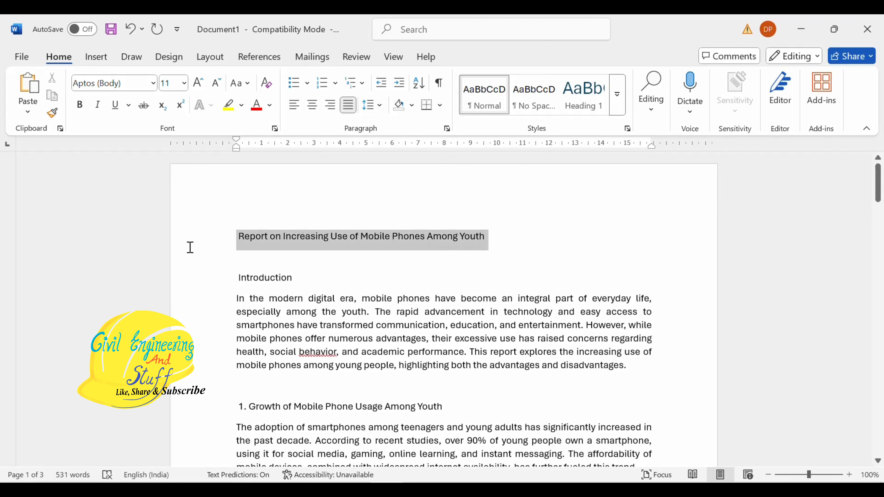
{"action": "left_click", "coordinate": [82, 106]}
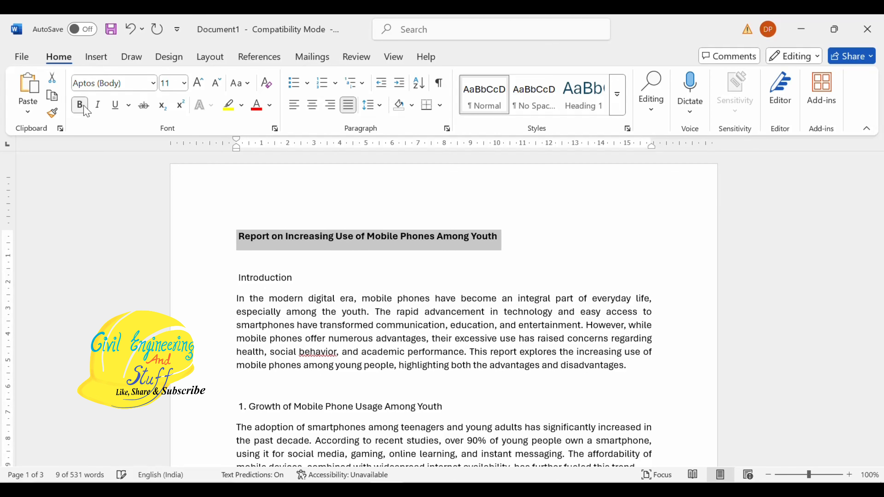
{"action": "left_click", "coordinate": [312, 105]}
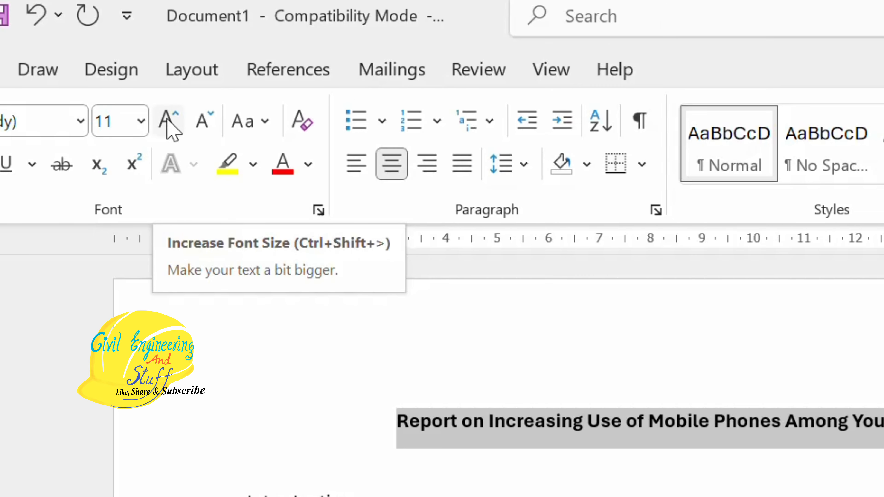
{"action": "left_click", "coordinate": [167, 122]}
{"action": "left_click", "coordinate": [167, 122]}
{"action": "left_click", "coordinate": [167, 122]}
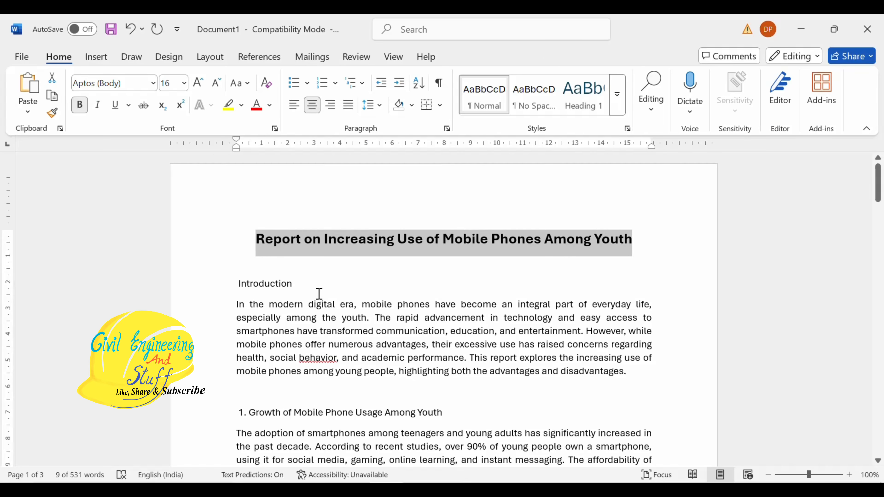
Step: Apply the Heading 1 style to the "Introduction" line
{"action": "left_click", "coordinate": [318, 281]}
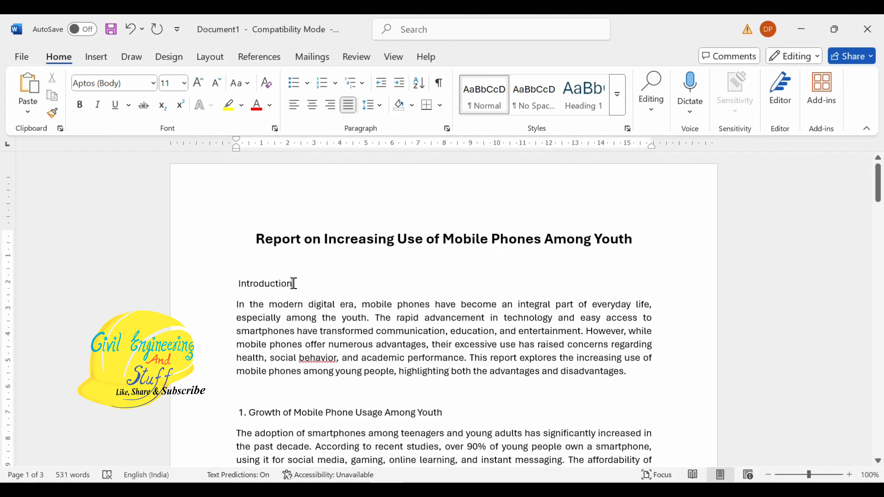
{"action": "left_click_drag", "start_coordinate": [294, 283], "coordinate": [236, 284]}
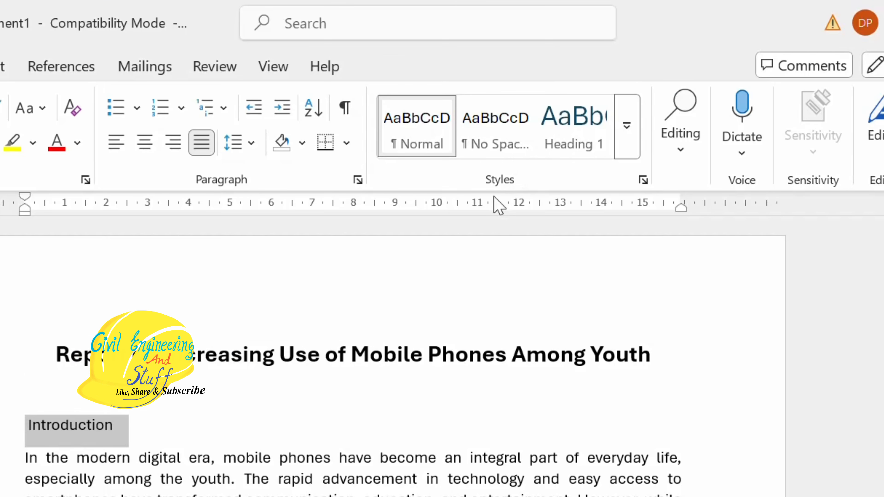
{"action": "left_click", "coordinate": [636, 149]}
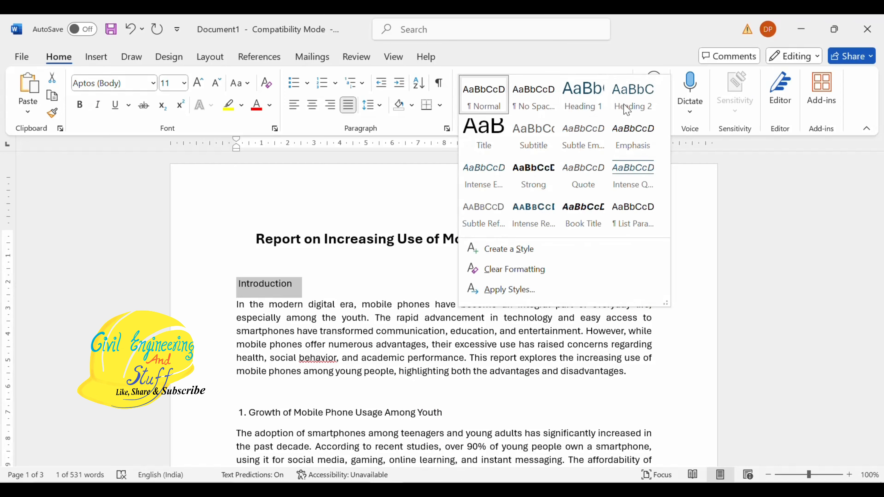
{"action": "left_click", "coordinate": [591, 109]}
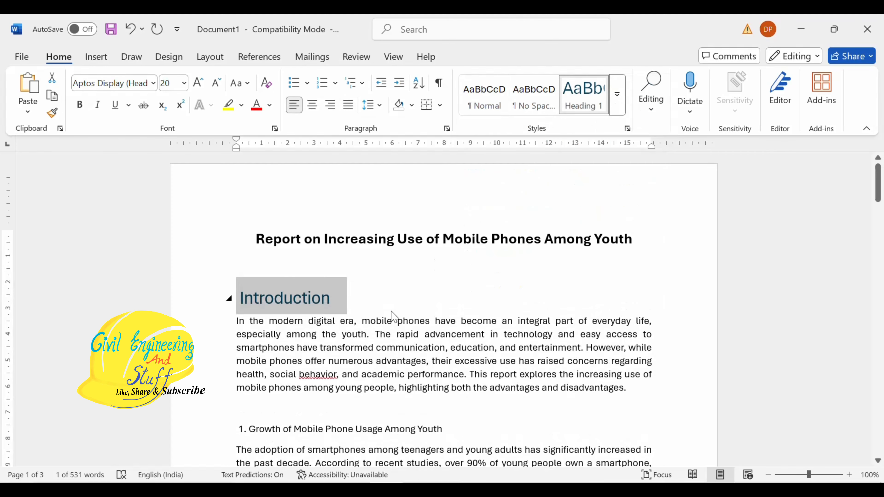
Step: Apply the Heading 2 style to "1. Growth of Mobile Phone Usage Among Youth" and "2. Advantages of Mobile Phones for Youth"
{"action": "scroll", "coordinate": [391, 317], "scroll_direction": "down", "scroll_amount": 5}
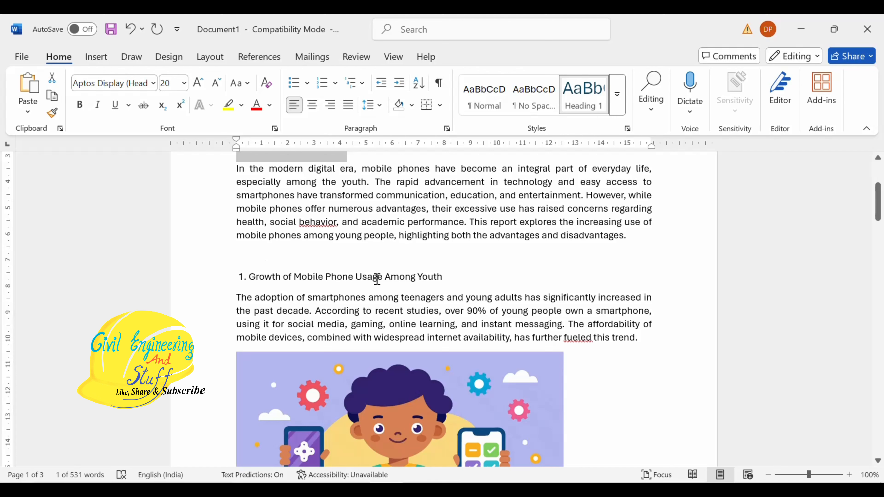
{"action": "left_click_drag", "start_coordinate": [448, 277], "coordinate": [239, 272]}
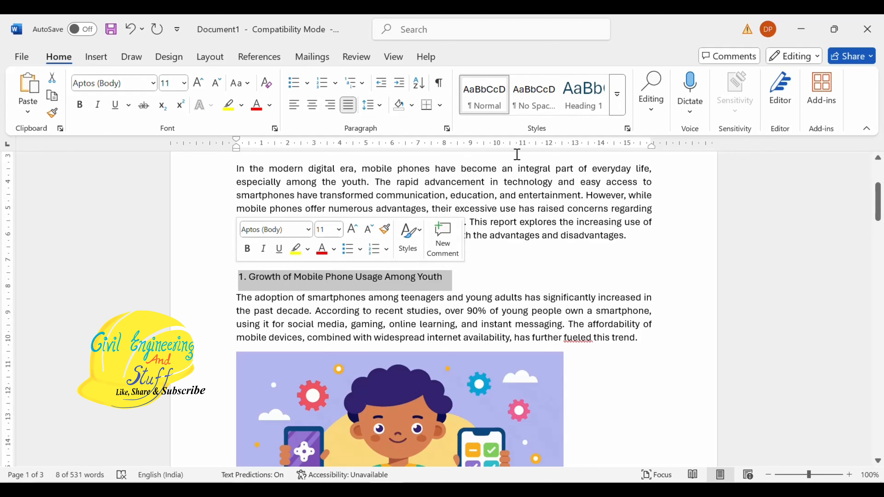
{"action": "left_click", "coordinate": [618, 110]}
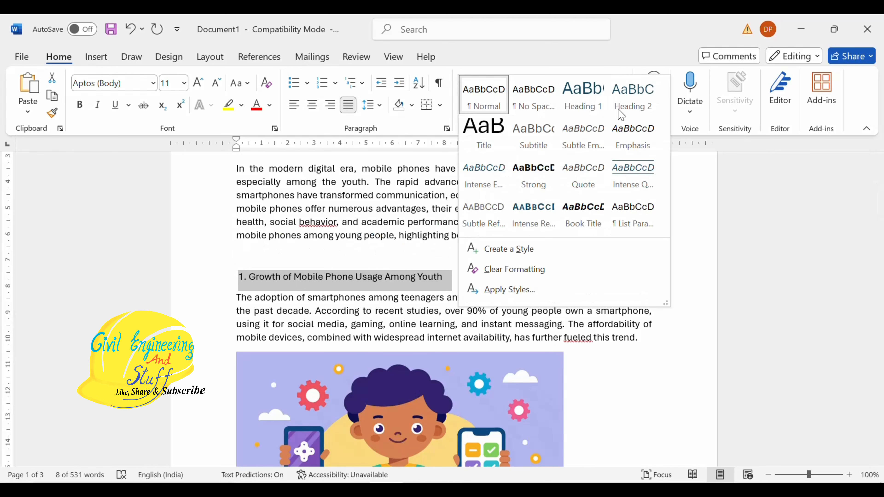
{"action": "left_click", "coordinate": [626, 103]}
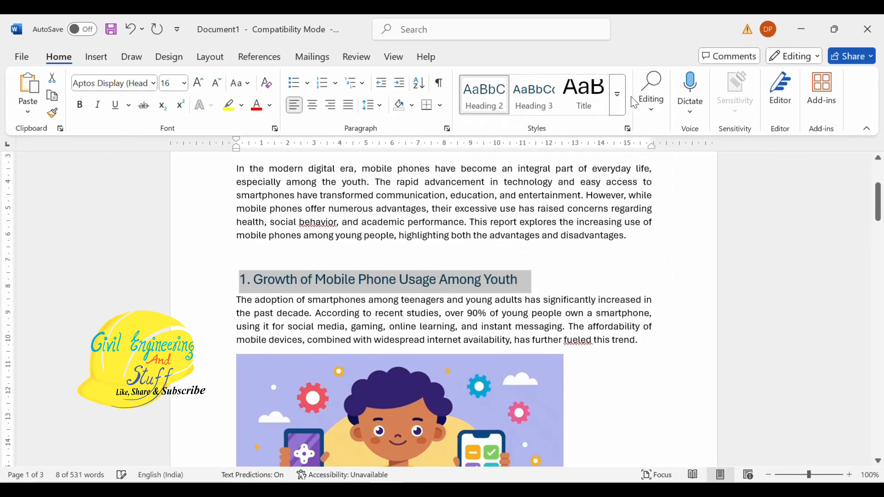
{"action": "scroll", "coordinate": [437, 294], "scroll_direction": "down", "scroll_amount": 10}
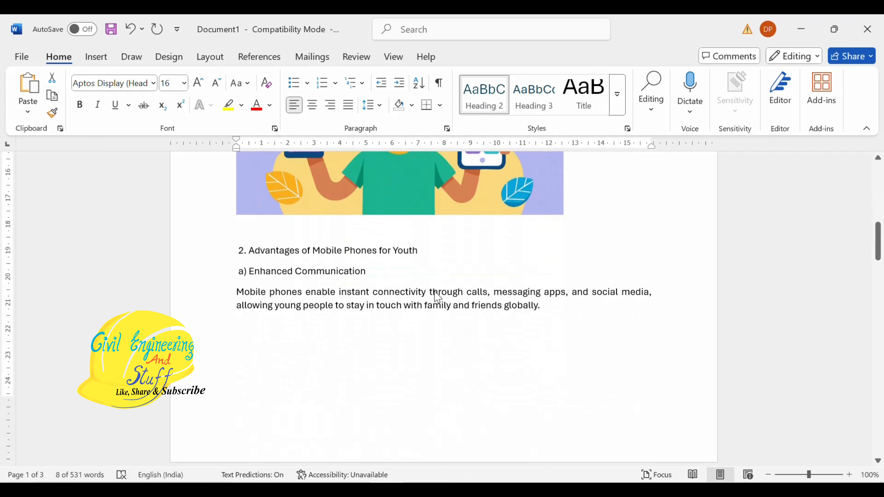
{"action": "left_click_drag", "start_coordinate": [420, 254], "coordinate": [233, 250]}
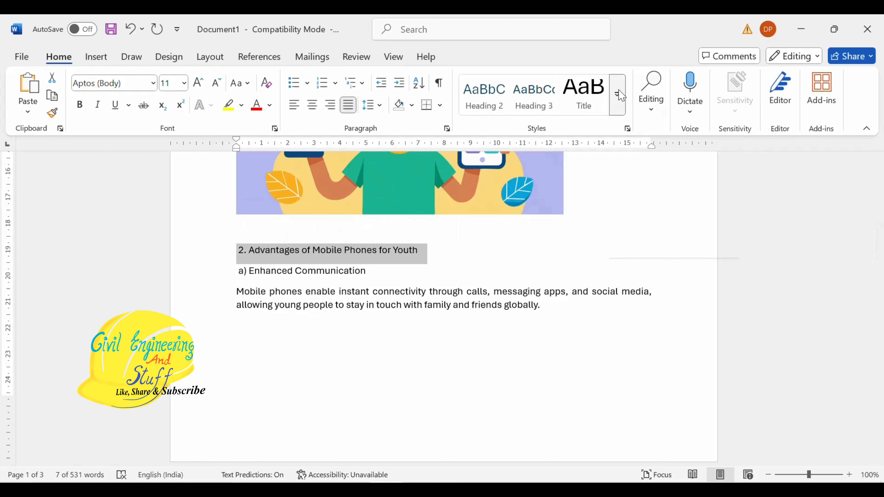
{"action": "left_click", "coordinate": [488, 107]}
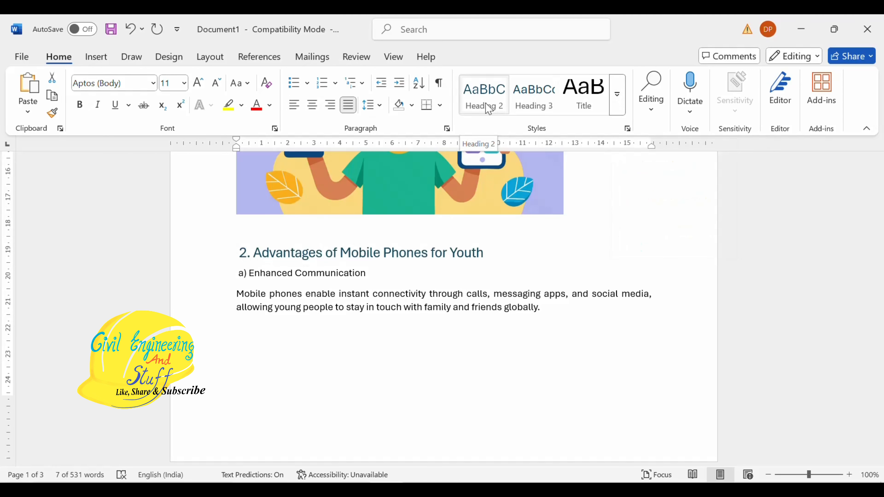
{"action": "left_click", "coordinate": [488, 107]}
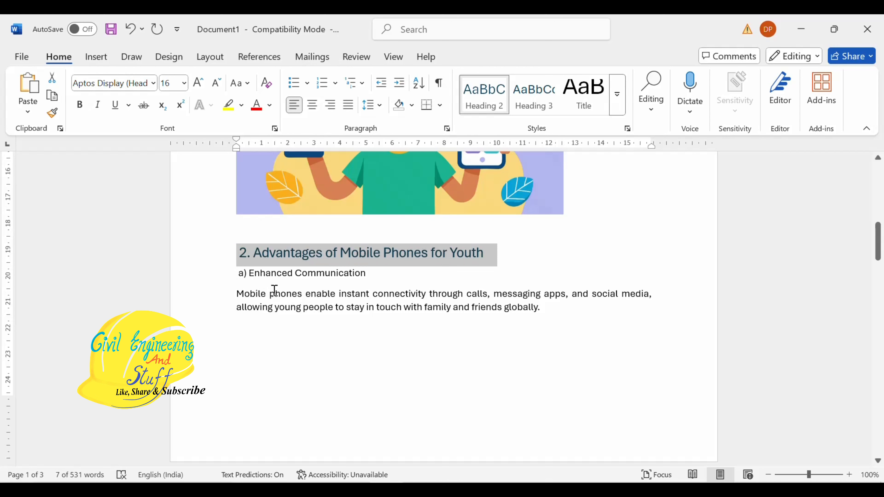
Step: Apply the Heading 3 style to the subheadings "a) Enhanced Communication" and "b) Educational Benefits"
{"action": "left_click_drag", "start_coordinate": [367, 275], "coordinate": [238, 278]}
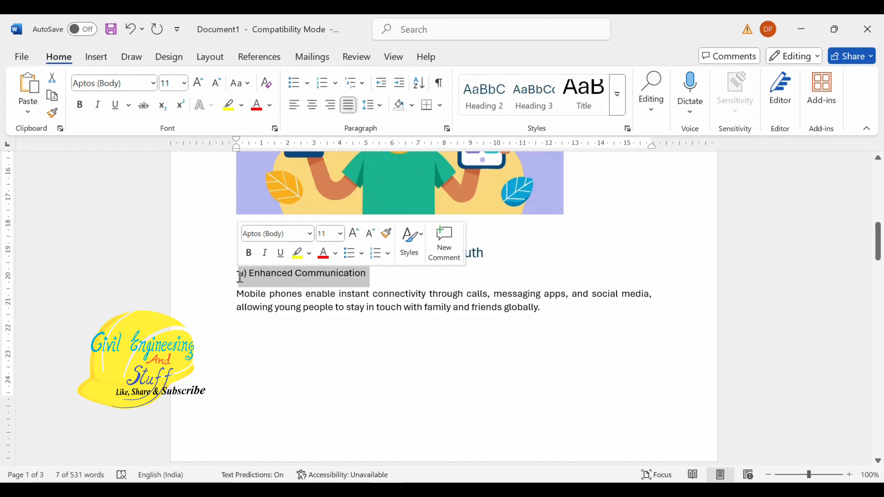
{"action": "left_click", "coordinate": [536, 94]}
{"action": "scroll", "coordinate": [449, 271], "scroll_direction": "down", "scroll_amount": 5}
{"action": "scroll", "coordinate": [450, 272], "scroll_direction": "down", "scroll_amount": 5}
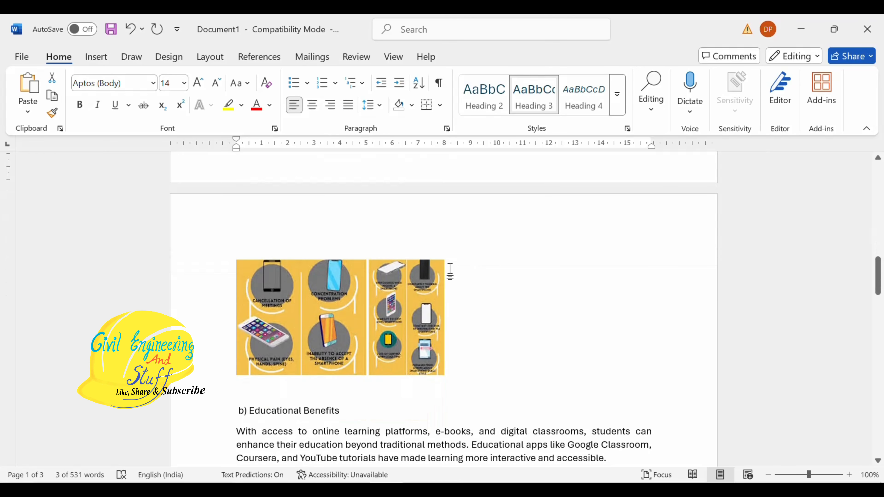
{"action": "left_click_drag", "start_coordinate": [346, 283], "coordinate": [236, 285]}
{"action": "left_click", "coordinate": [538, 103]}
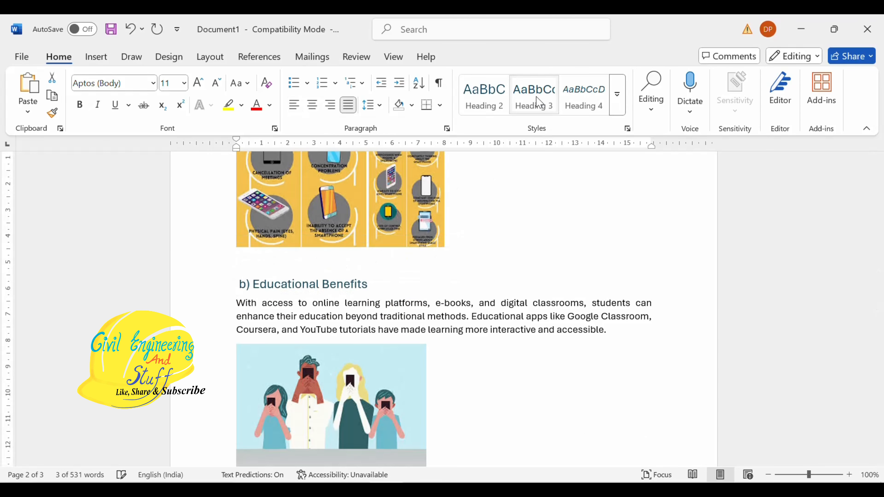
Step: Select the subheadings "c) Entertainment and Leisure" and "d) Emergency and Safety Benefits" together and apply the Heading 3 style
{"action": "scroll", "coordinate": [509, 274], "scroll_direction": "down", "scroll_amount": 5}
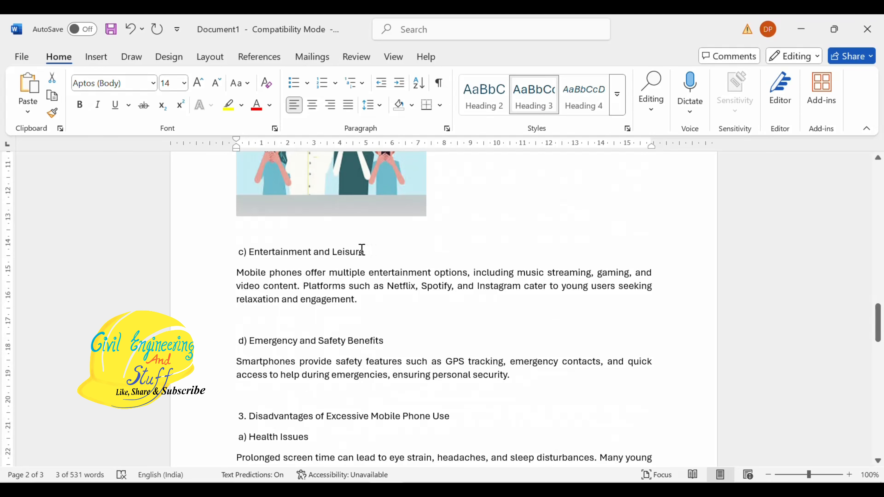
{"action": "left_click_drag", "start_coordinate": [363, 253], "coordinate": [243, 256]}
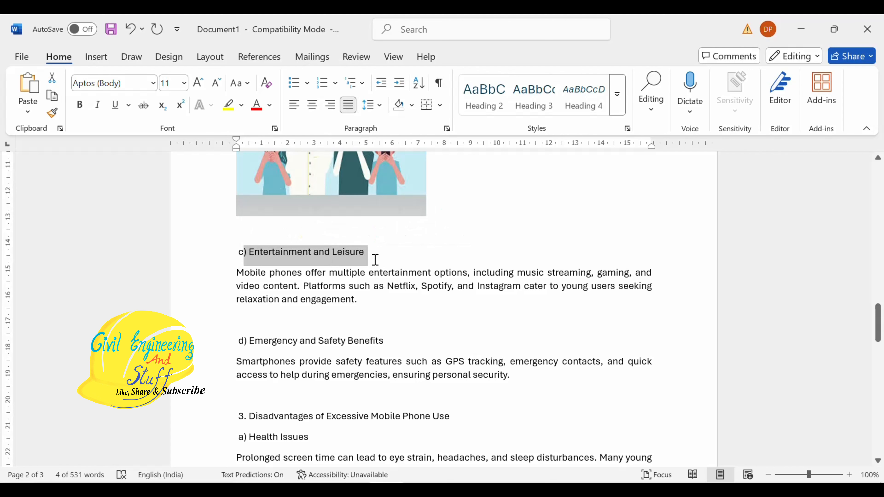
{"action": "left_click", "coordinate": [369, 253]}
{"action": "left_click_drag", "start_coordinate": [368, 252], "coordinate": [237, 251]}
{"action": "left_click_drag", "start_coordinate": [392, 337], "coordinate": [234, 345]}
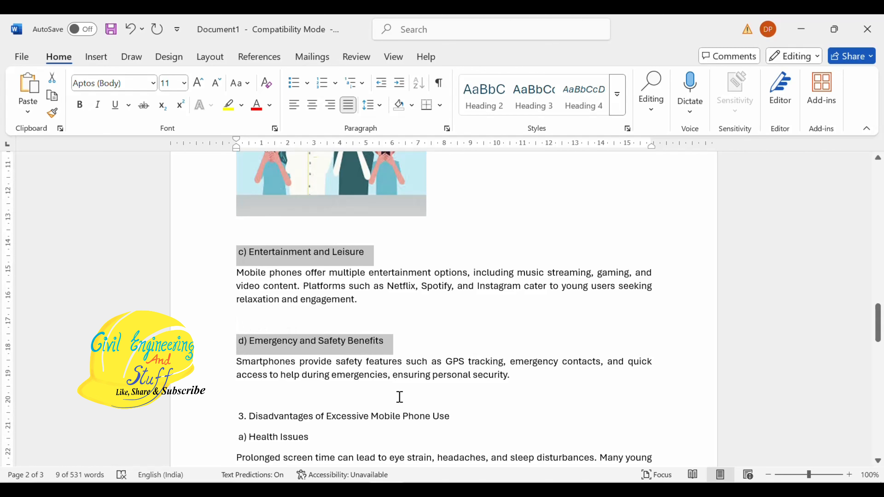
{"action": "left_click", "coordinate": [534, 105]}
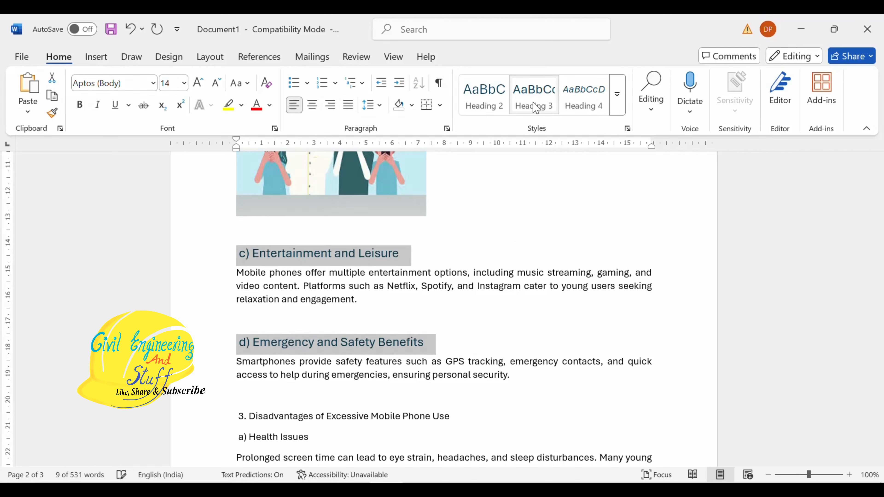
Step: Apply the Heading 2 style to "3. Disadvantages of Excessive Mobile Phone Use"
{"action": "scroll", "coordinate": [431, 334], "scroll_direction": "down", "scroll_amount": 3}
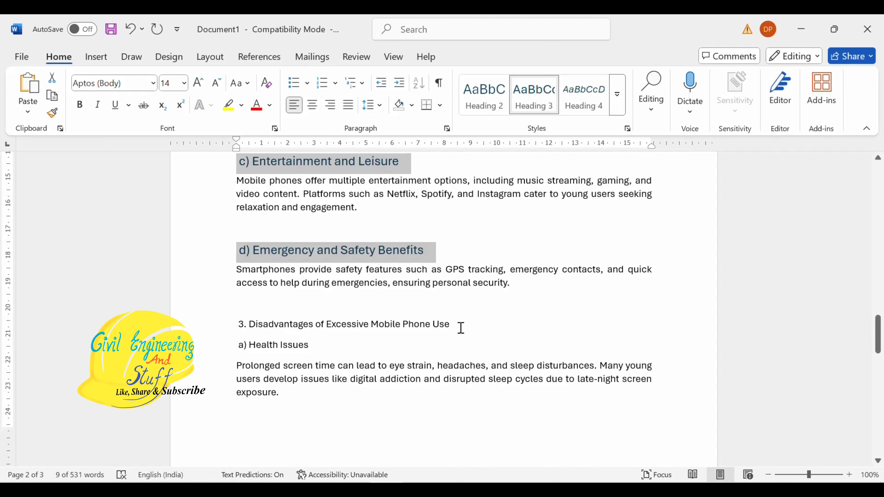
{"action": "scroll", "coordinate": [459, 324], "scroll_direction": "down", "scroll_amount": 2}
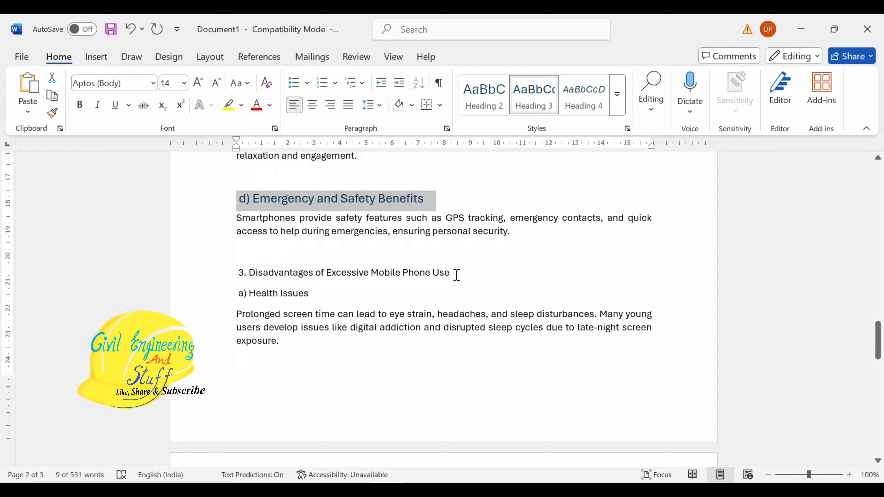
{"action": "left_click_drag", "start_coordinate": [457, 275], "coordinate": [237, 272]}
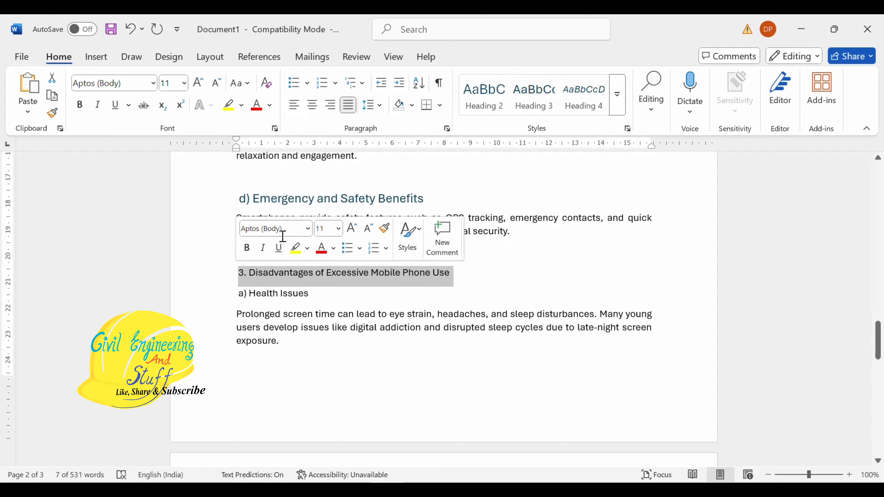
{"action": "left_click", "coordinate": [494, 103]}
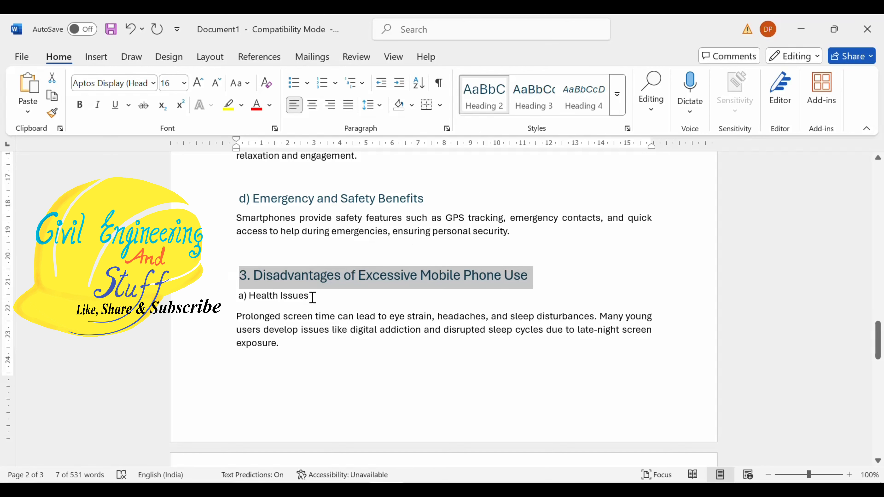
Step: Select the section 3 subheadings "a) Health Issues" through "d) Cybersecurity and Privacy Risks" together and apply the Heading 3 style
{"action": "left_click_drag", "start_coordinate": [313, 297], "coordinate": [239, 296]}
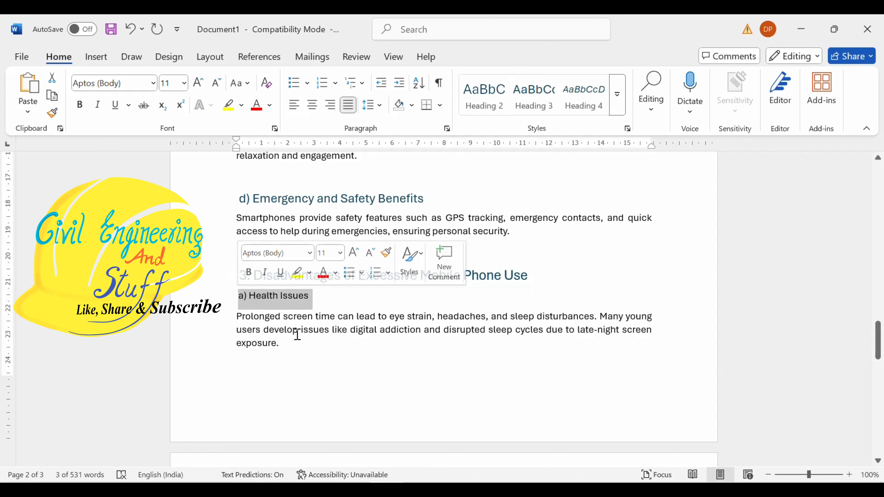
{"action": "scroll", "coordinate": [297, 335], "scroll_direction": "down", "scroll_amount": 5}
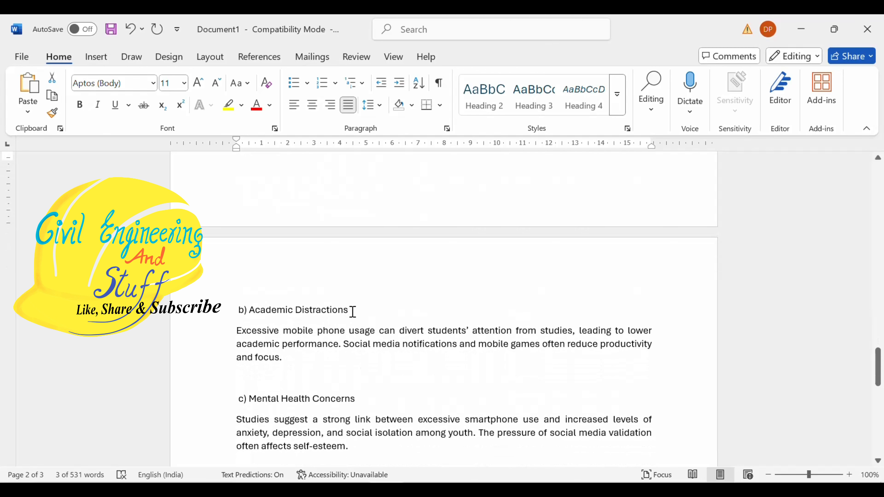
{"action": "left_click_drag", "start_coordinate": [351, 310], "coordinate": [236, 309]}
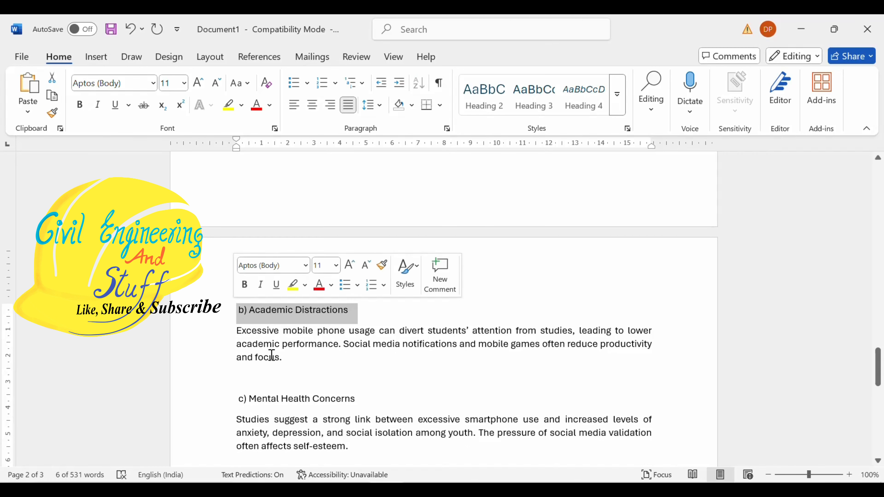
{"action": "scroll", "coordinate": [276, 362], "scroll_direction": "down", "scroll_amount": 3}
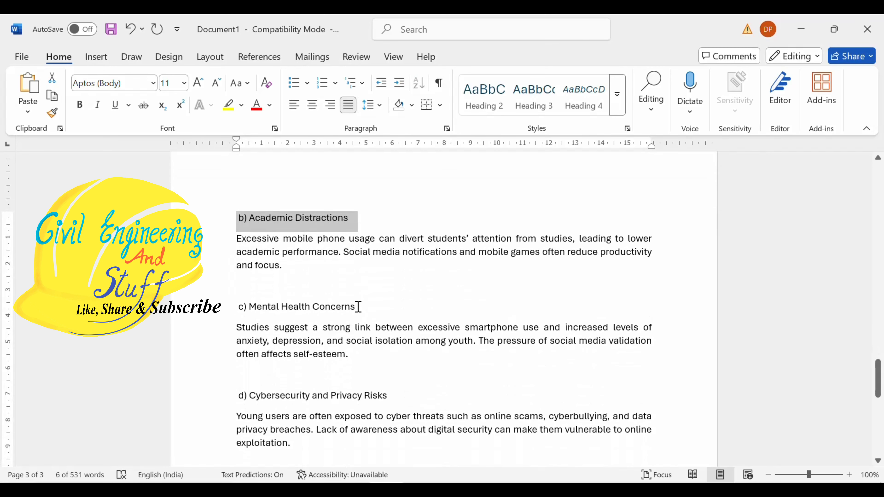
{"action": "left_click_drag", "start_coordinate": [358, 307], "coordinate": [238, 306]}
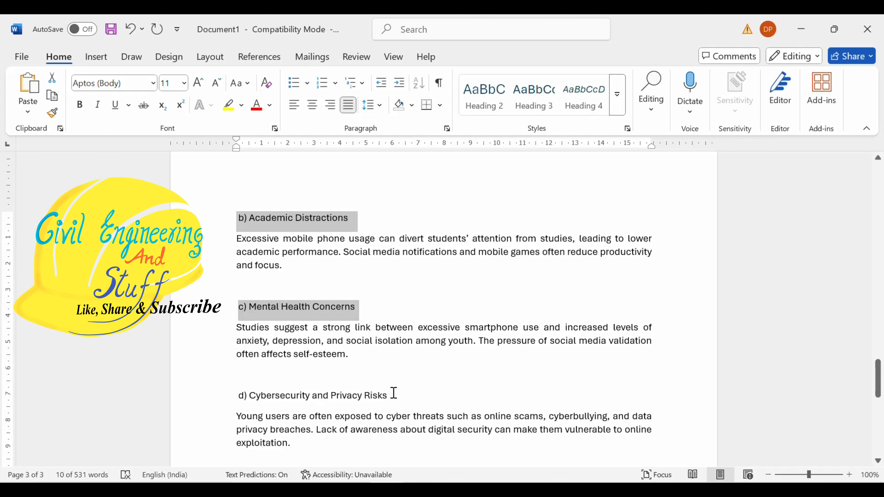
{"action": "left_click_drag", "start_coordinate": [392, 394], "coordinate": [237, 395]}
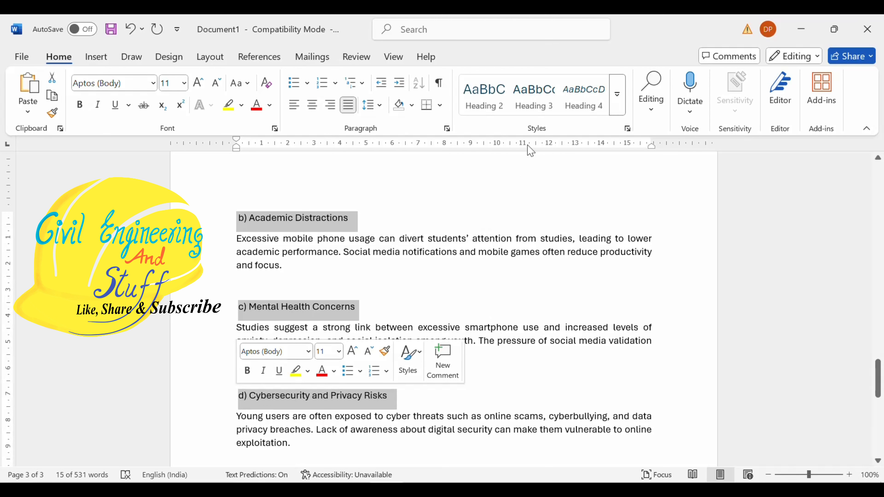
{"action": "left_click", "coordinate": [533, 95]}
Step: Apply the Heading 1 style to the "Conclusion" and "Recommendations:" headings
{"action": "scroll", "coordinate": [434, 337], "scroll_direction": "down", "scroll_amount": 5}
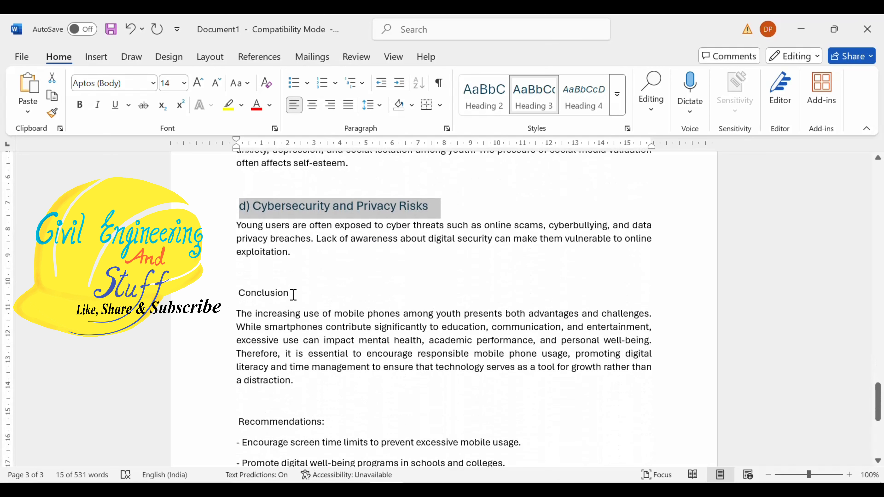
{"action": "left_click_drag", "start_coordinate": [293, 294], "coordinate": [233, 292]}
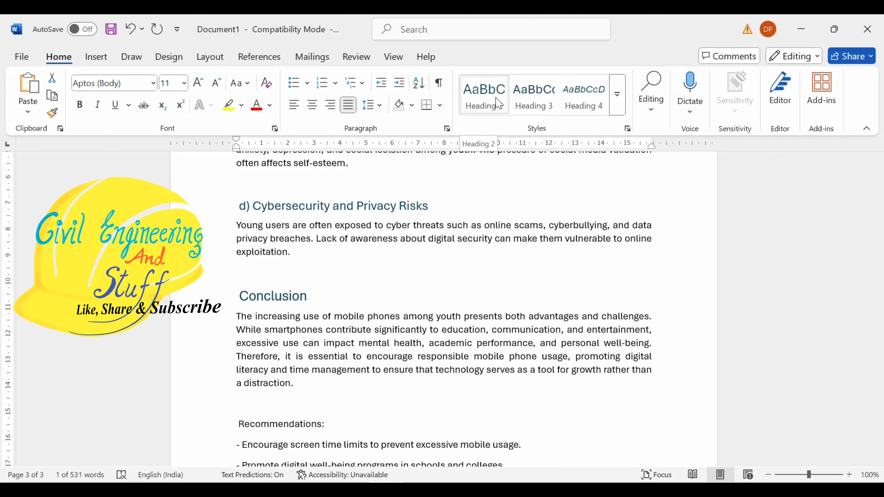
{"action": "left_click", "coordinate": [618, 103]}
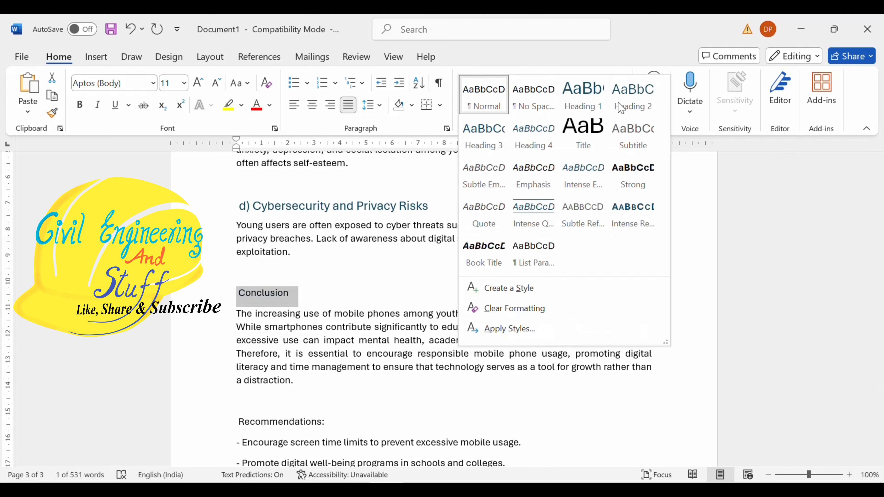
{"action": "left_click", "coordinate": [594, 111]}
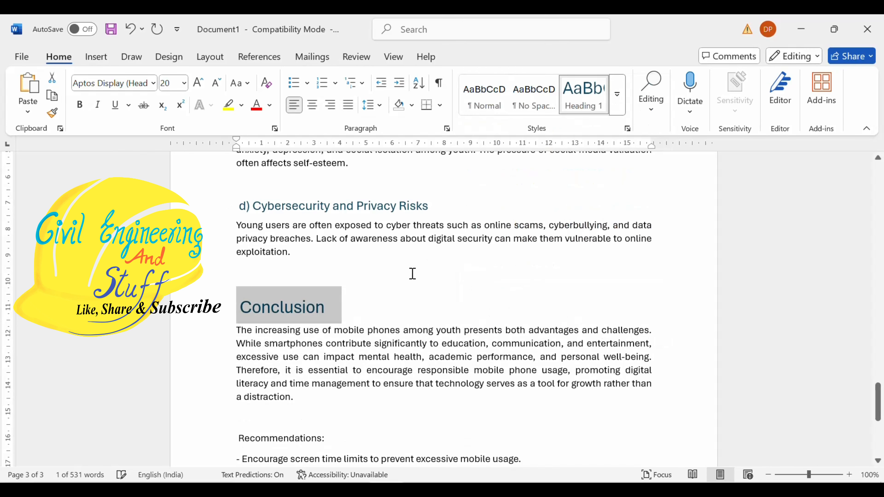
{"action": "scroll", "coordinate": [412, 273], "scroll_direction": "down", "scroll_amount": 3}
{"action": "left_click_drag", "start_coordinate": [330, 319], "coordinate": [232, 319]}
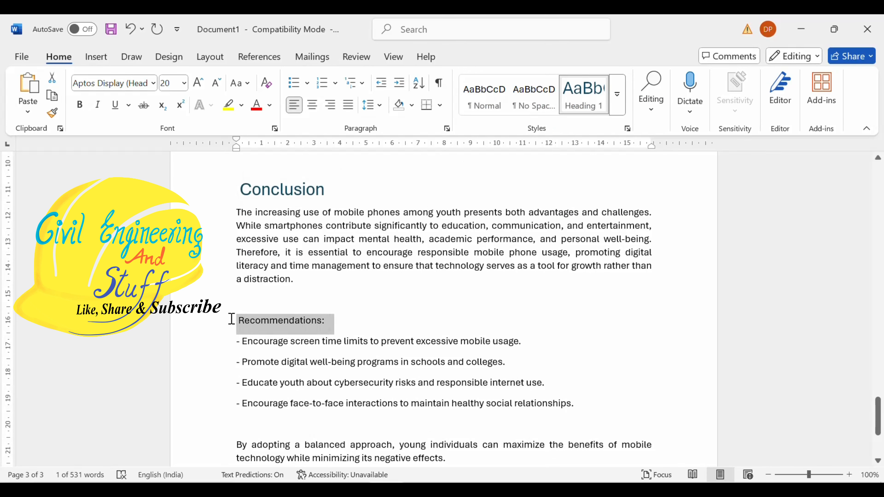
{"action": "left_click", "coordinate": [597, 102]}
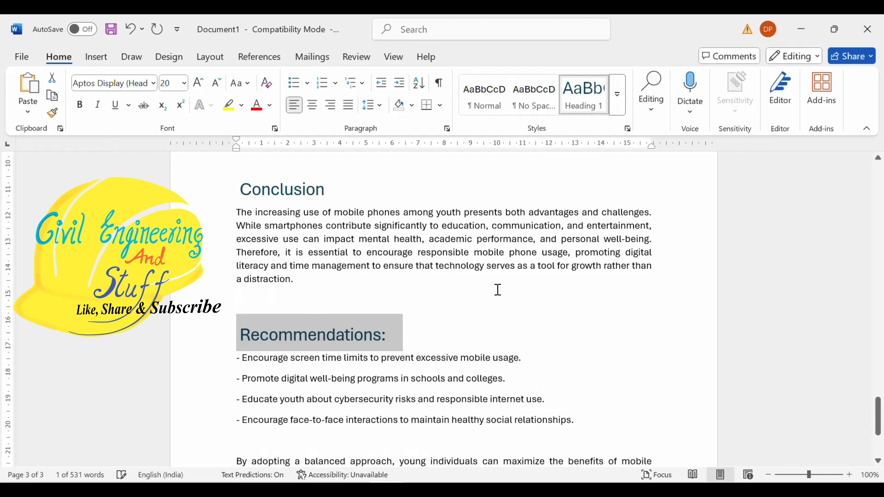
Step: Insert the caption "Figure 1: Use of Mobile phone among youth" below the picture of the boy holding two devices
{"action": "scroll", "coordinate": [495, 296], "scroll_direction": "down", "scroll_amount": 3}
{"action": "scroll", "coordinate": [494, 296], "scroll_direction": "up", "scroll_amount": 10}
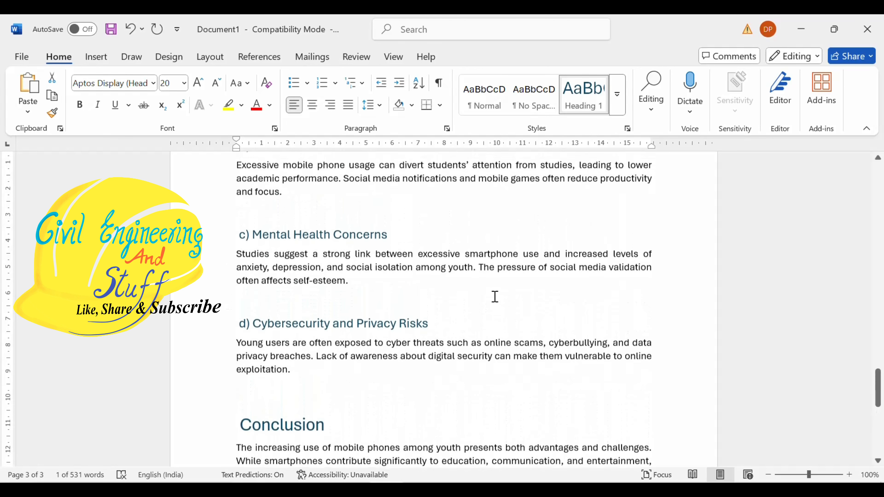
{"action": "scroll", "coordinate": [494, 297], "scroll_direction": "up", "scroll_amount": 15}
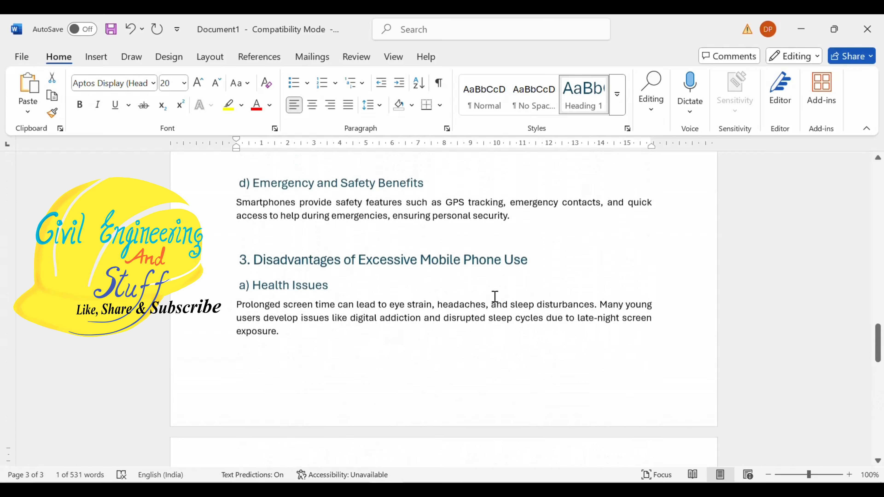
{"action": "scroll", "coordinate": [494, 296], "scroll_direction": "up", "scroll_amount": 5}
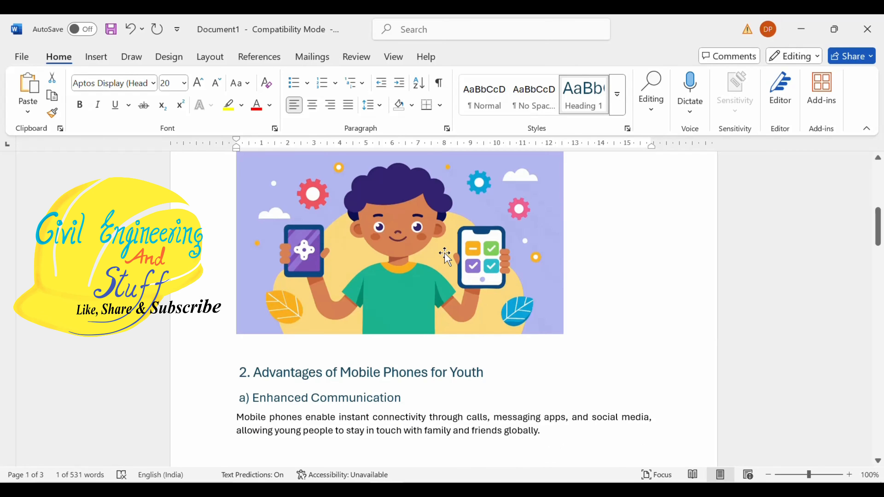
{"action": "scroll", "coordinate": [445, 256], "scroll_direction": "up", "scroll_amount": 1}
{"action": "left_click", "coordinate": [445, 256]}
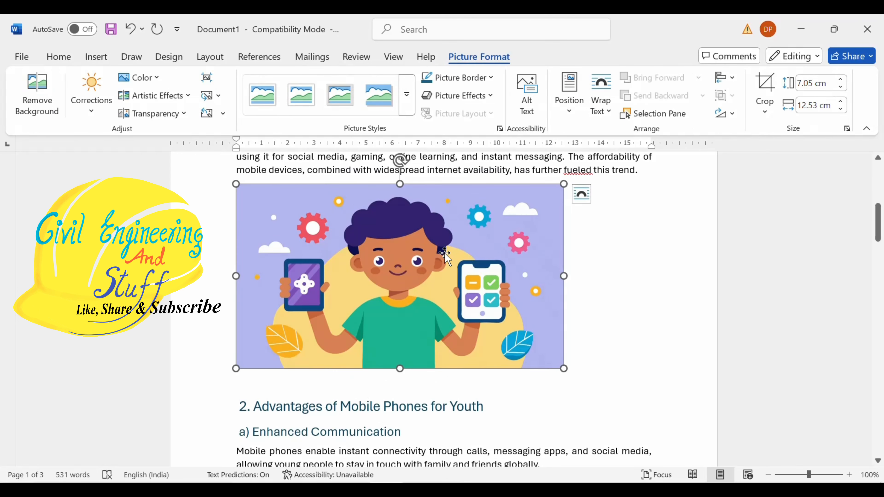
{"action": "left_click", "coordinate": [258, 57]}
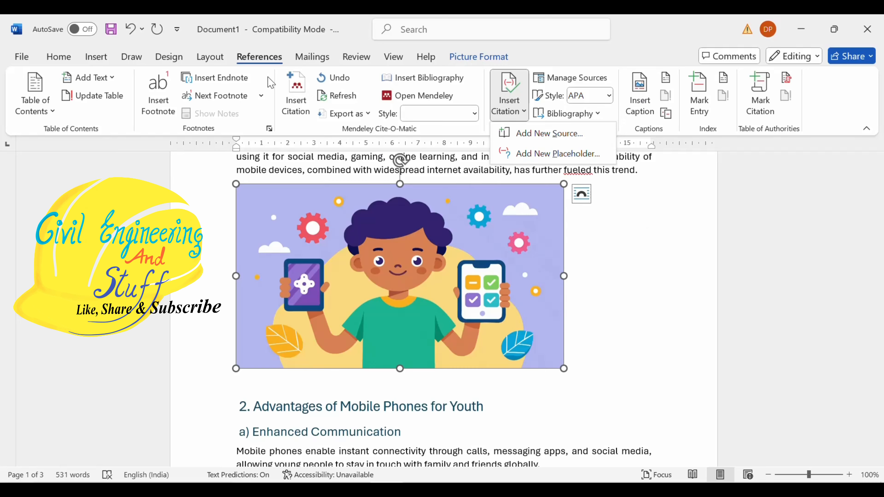
{"action": "left_click", "coordinate": [359, 129]}
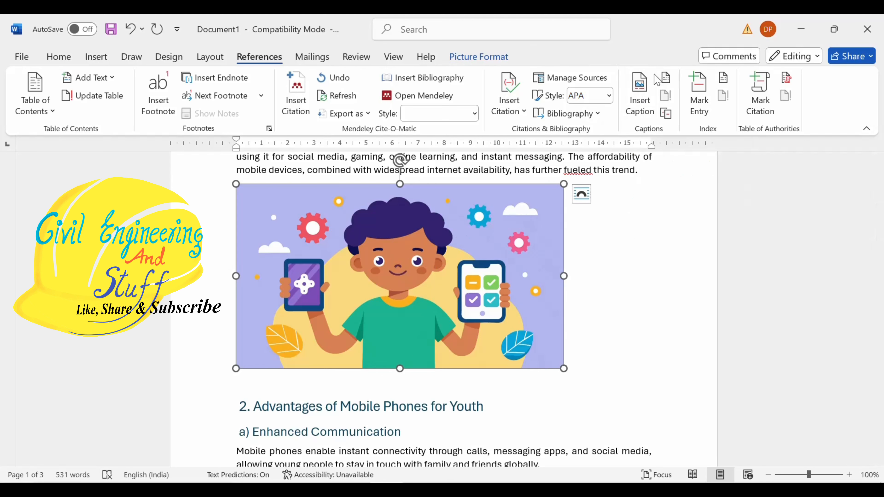
{"action": "left_click", "coordinate": [639, 87]}
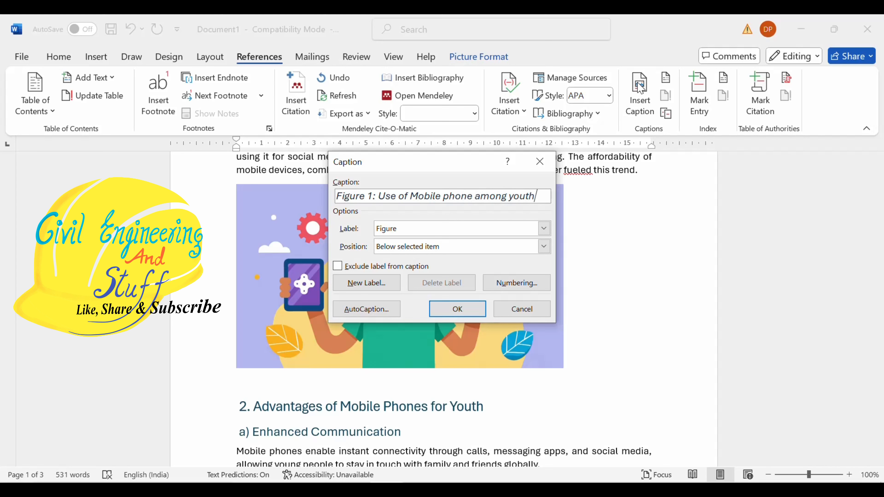
{"action": "left_click", "coordinate": [463, 309]}
Step: Centre the yellow smartphone picture above the "b) Educational Benefits" subheading
{"action": "scroll", "coordinate": [466, 309], "scroll_direction": "down", "scroll_amount": 10}
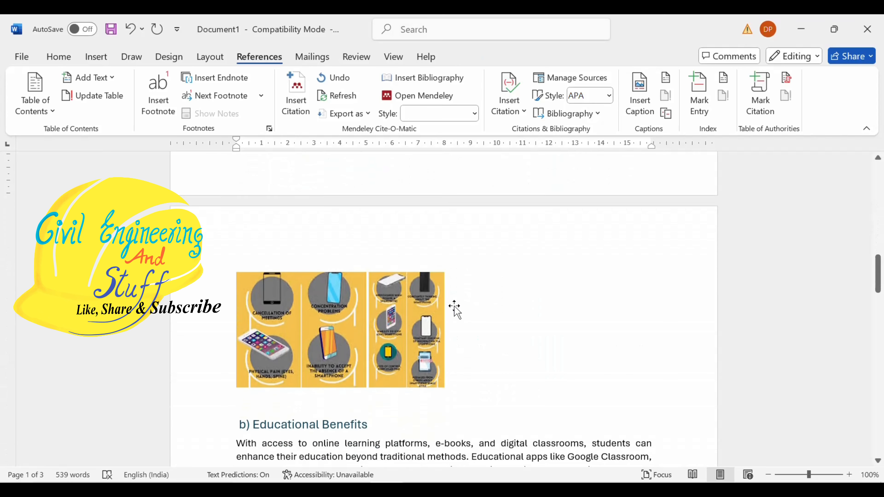
{"action": "left_click", "coordinate": [381, 323]}
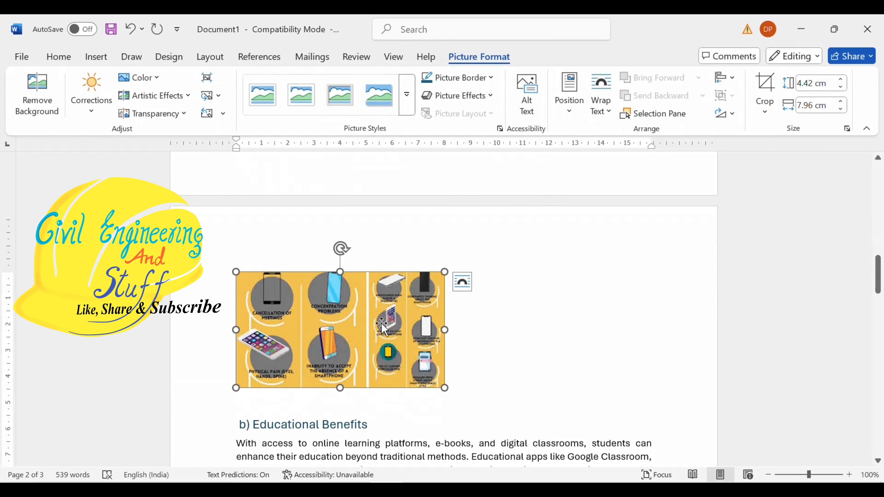
{"action": "left_click", "coordinate": [59, 57]}
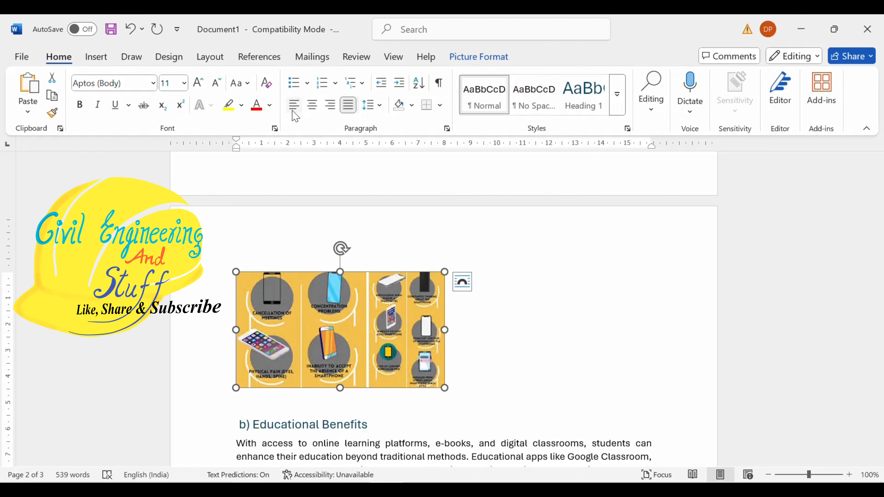
{"action": "left_click", "coordinate": [312, 106]}
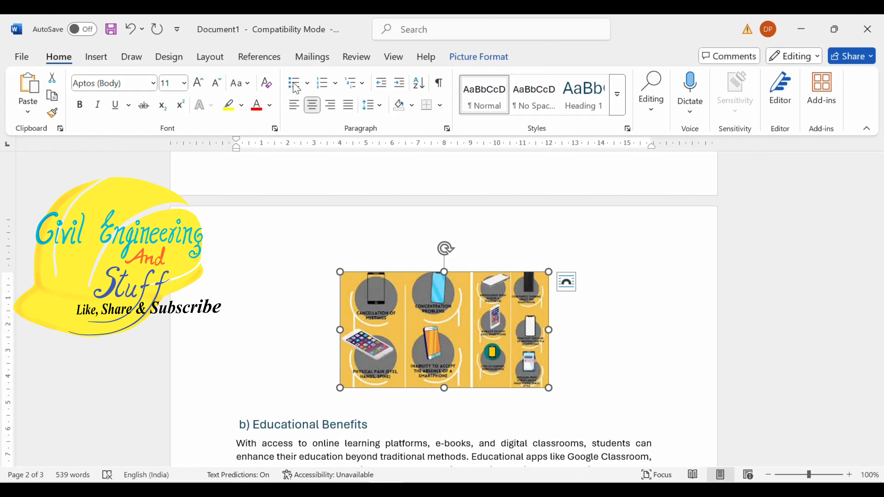
Step: Add a Figure 2 caption starting with "Different type of mobile" below the yellow smartphone picture
{"action": "left_click", "coordinate": [259, 57]}
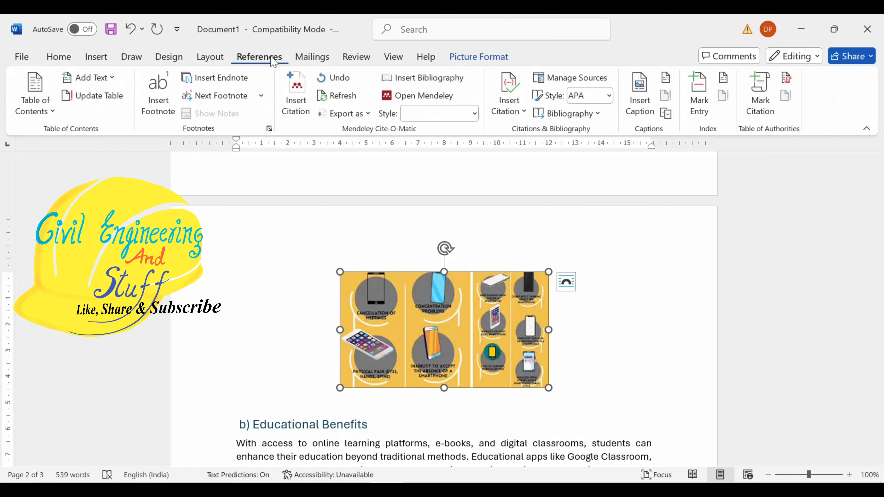
{"action": "left_click", "coordinate": [641, 91]}
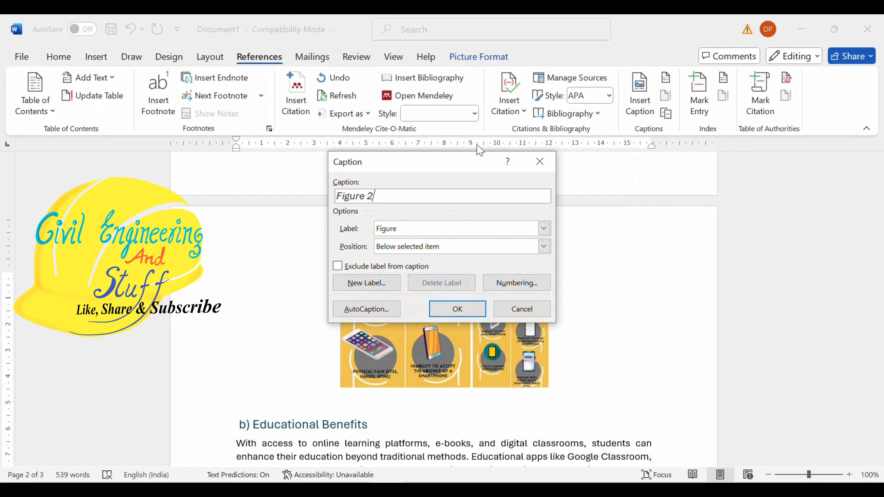
{"action": "type", "text": ": Different type of mo"}
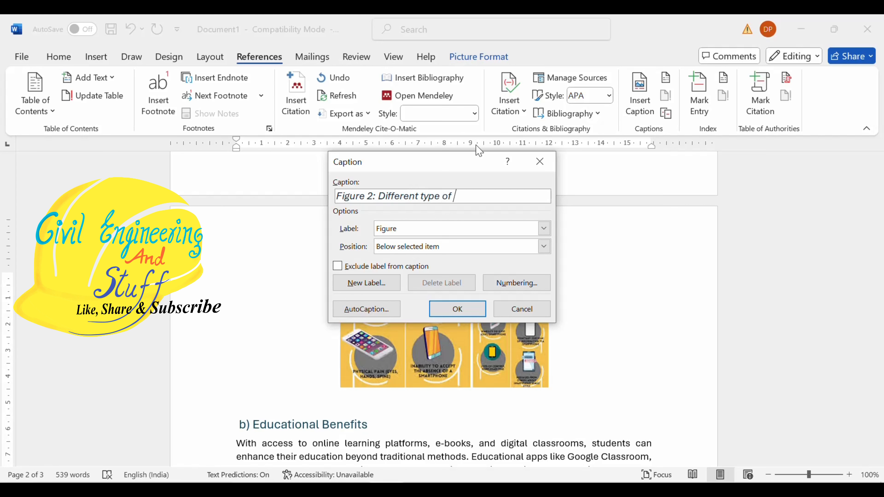
{"action": "type", "text": "bile pho"}
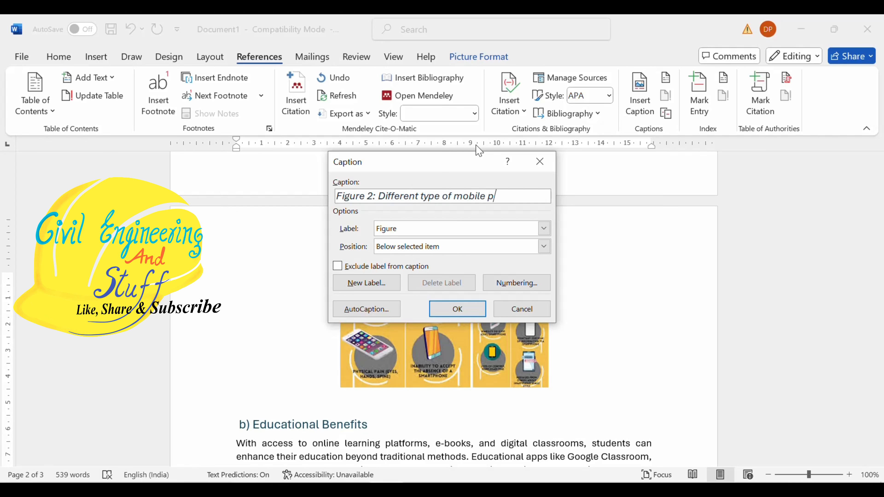
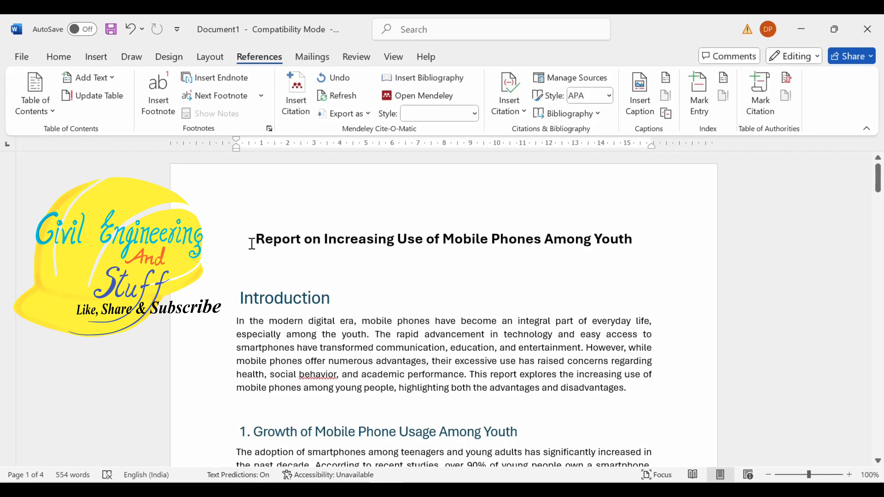
Step: Insert a page break before the report title and justify the empty line on the new first page
{"action": "left_click", "coordinate": [251, 243]}
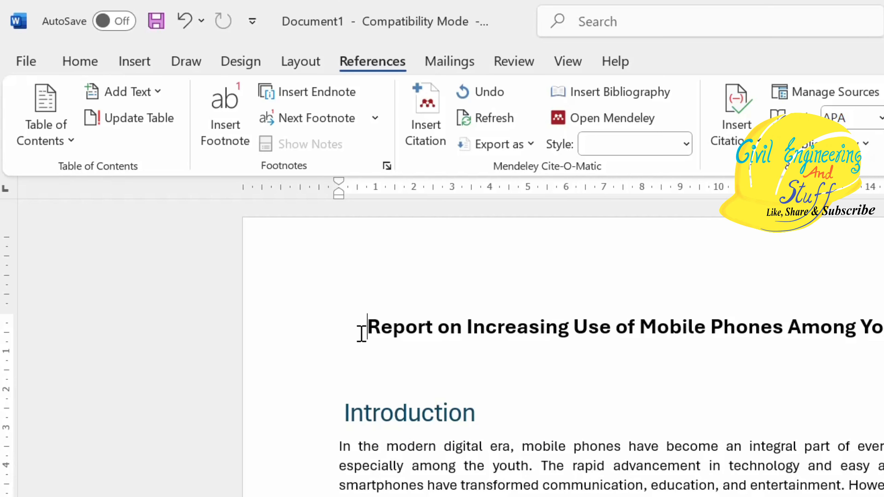
{"action": "left_click", "coordinate": [134, 65]}
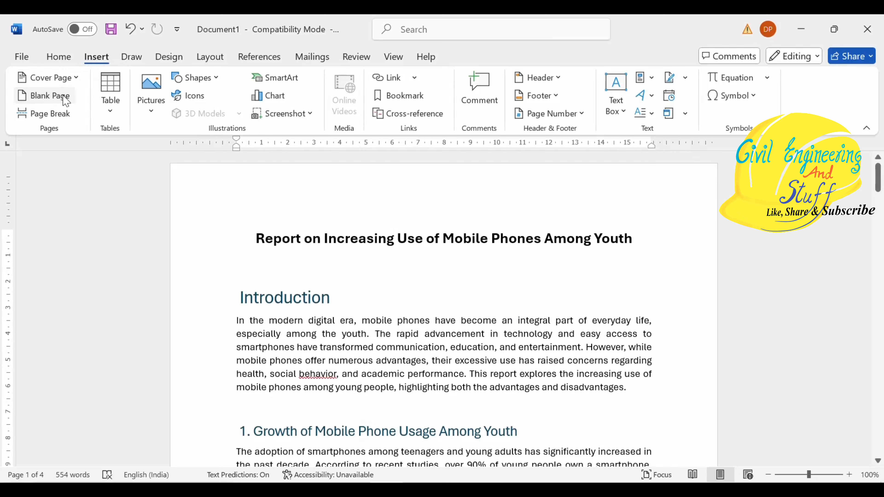
{"action": "left_click", "coordinate": [85, 120]}
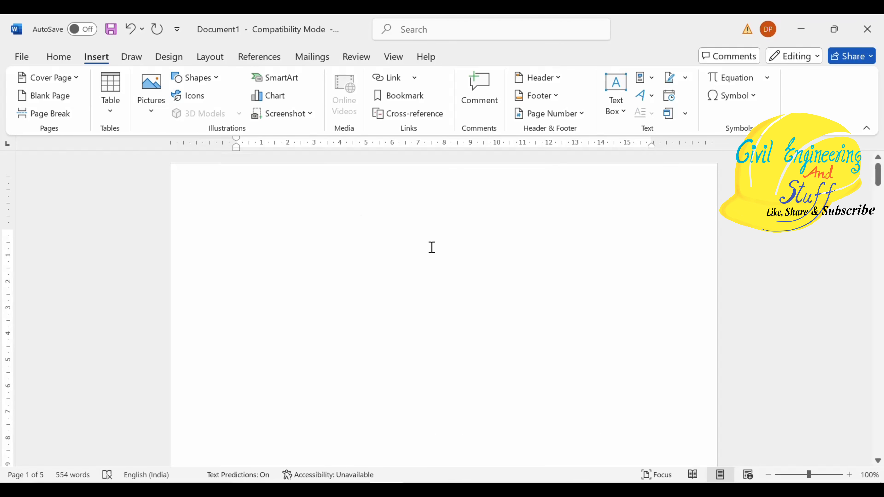
{"action": "left_click", "coordinate": [57, 57]}
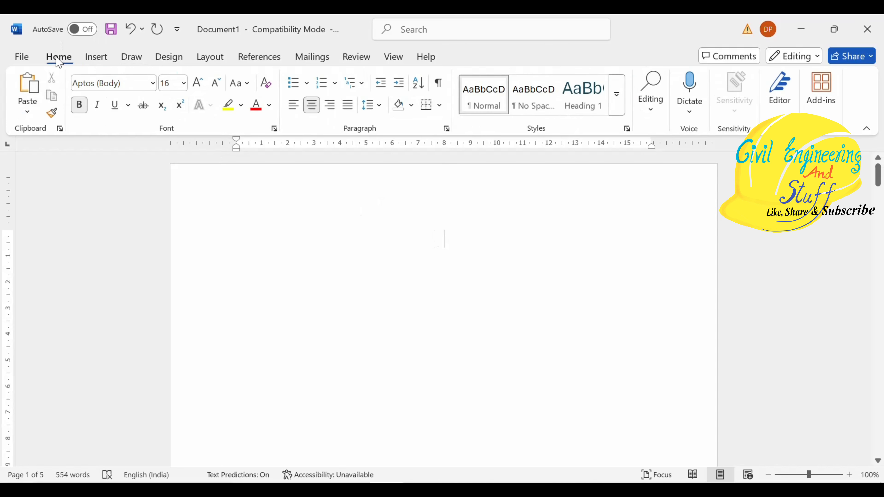
{"action": "left_click", "coordinate": [348, 108]}
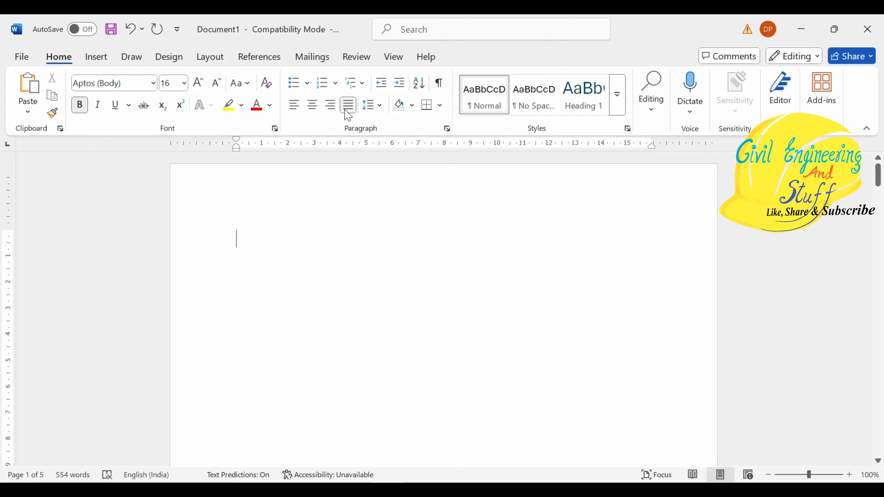
Step: Insert the built-in Automatic Table 1 table of contents on the empty first page
{"action": "left_click", "coordinate": [261, 58]}
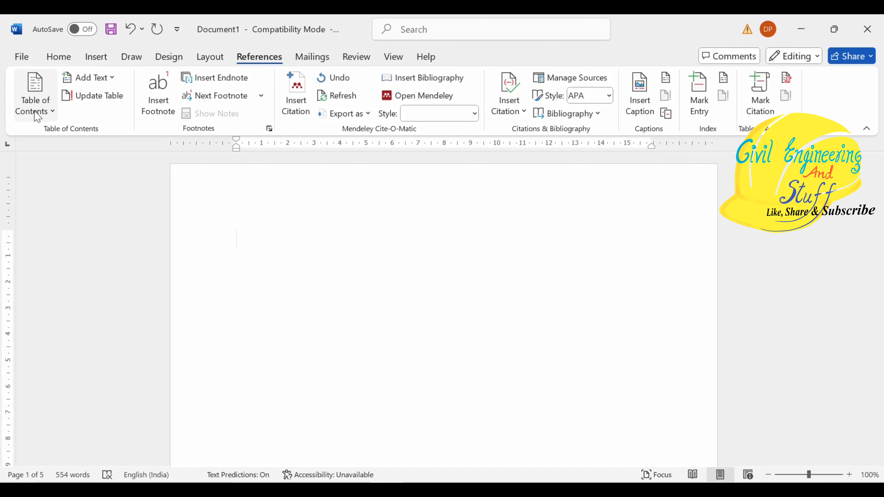
{"action": "left_click", "coordinate": [40, 94]}
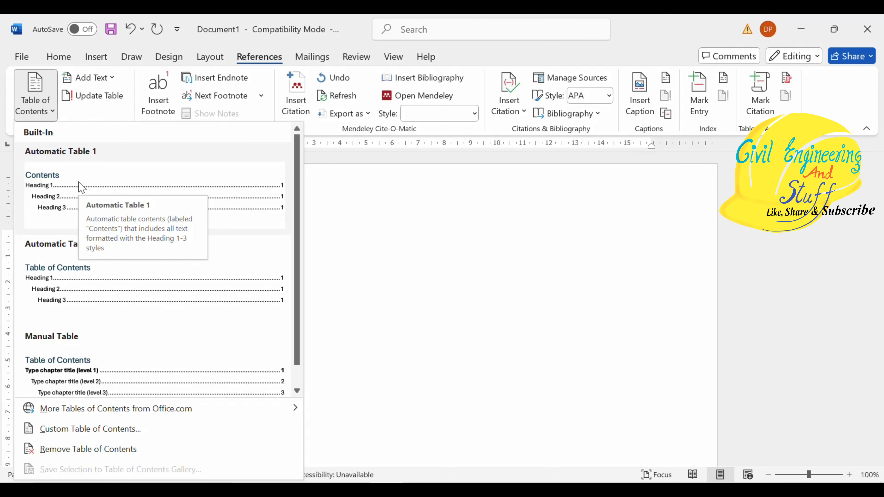
{"action": "left_click", "coordinate": [82, 187]}
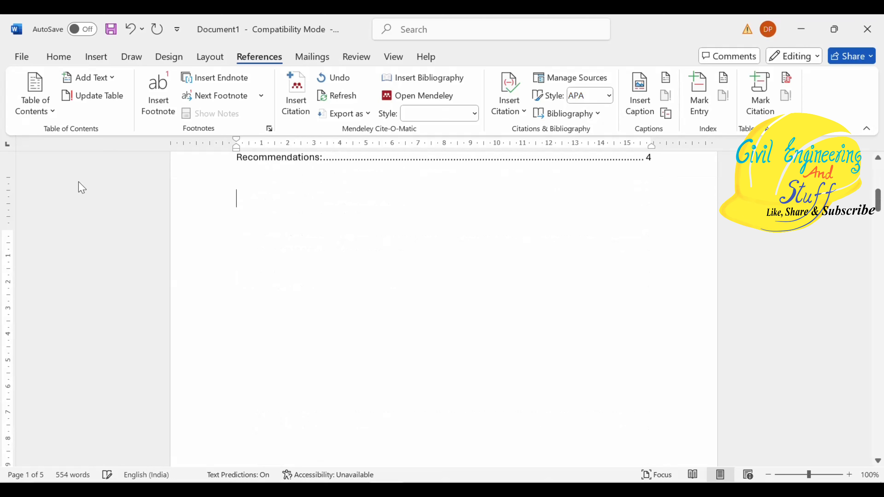
{"action": "scroll", "coordinate": [515, 195], "scroll_direction": "up", "scroll_amount": 5}
{"action": "scroll", "coordinate": [515, 196], "scroll_direction": "up", "scroll_amount": 5}
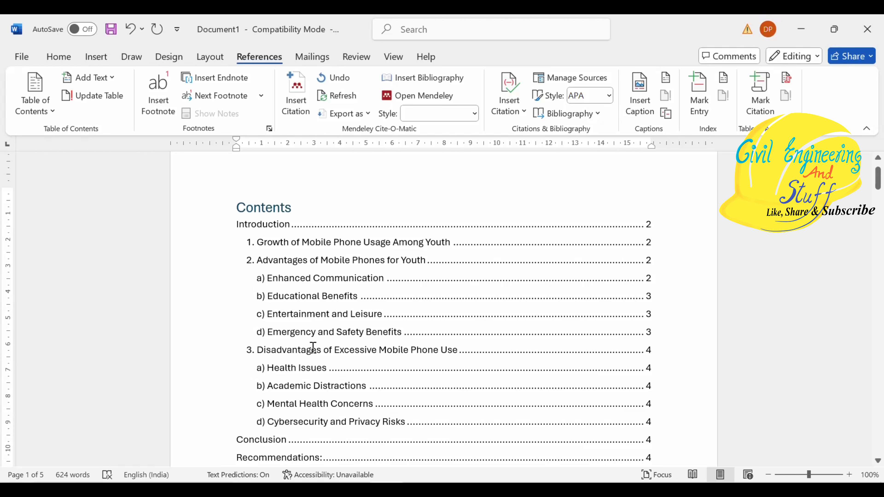
Step: Review the contents entries, follow the "d) Emergency and Safety Benefits" link to its heading, and return to the table of contents
{"action": "scroll", "coordinate": [297, 359], "scroll_direction": "down", "scroll_amount": 1}
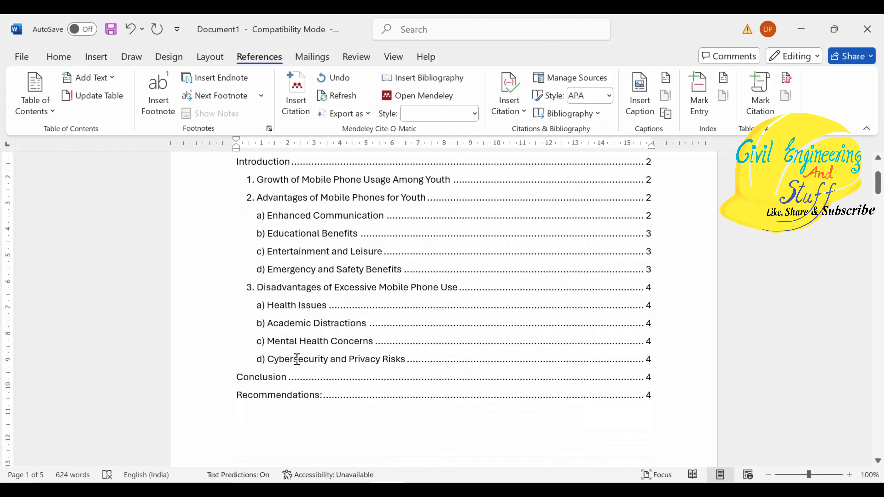
{"action": "scroll", "coordinate": [297, 359], "scroll_direction": "up", "scroll_amount": 1}
{"action": "scroll", "coordinate": [297, 359], "scroll_direction": "down", "scroll_amount": 2}
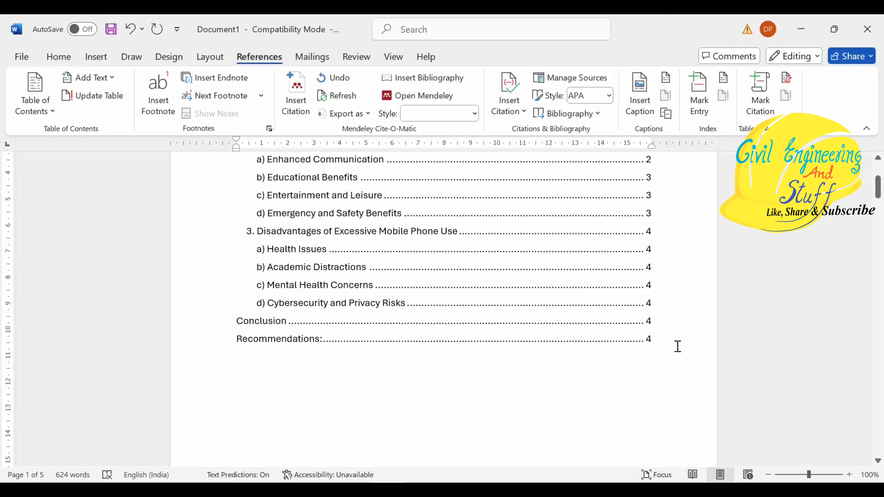
{"action": "scroll", "coordinate": [656, 372], "scroll_direction": "up", "scroll_amount": 1}
{"action": "scroll", "coordinate": [656, 372], "scroll_direction": "up", "scroll_amount": 1}
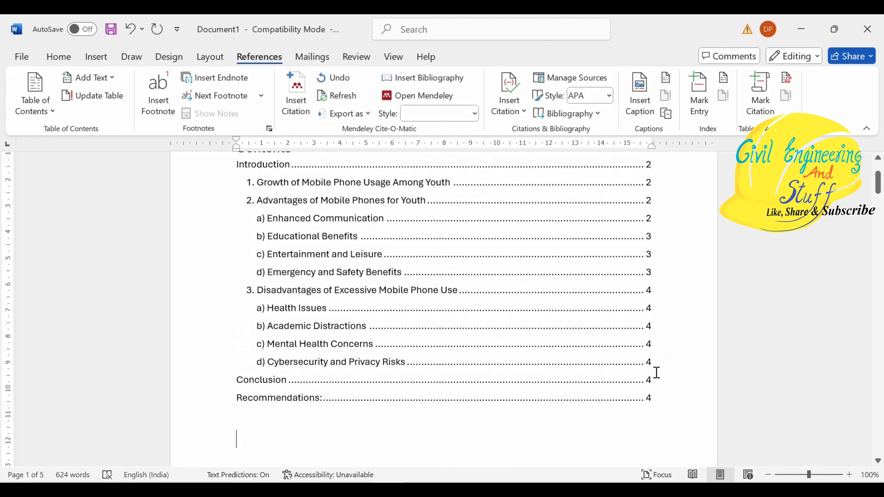
{"action": "left_click", "coordinate": [373, 274], "text": "ctrl"}
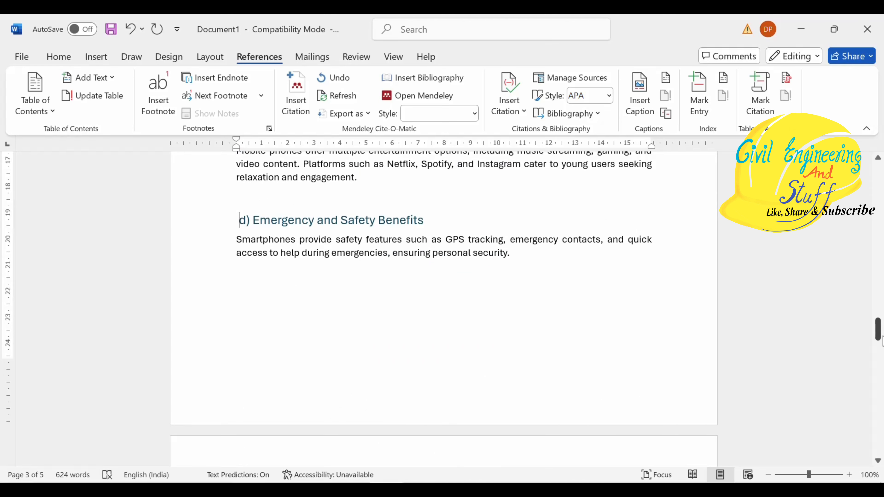
{"action": "left_click_drag", "start_coordinate": [881, 339], "coordinate": [880, 191]}
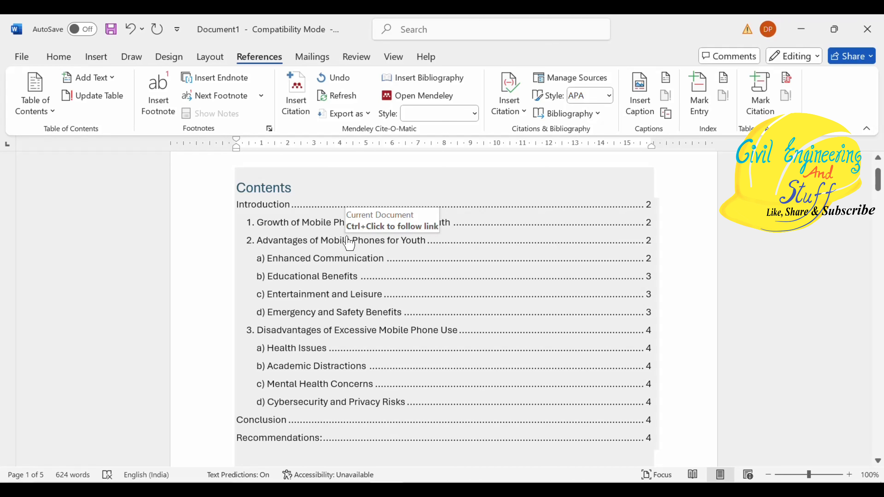
Step: Follow the contents link to "2. Advantages of Mobile Phones for Youth" and apply the Heading 1 style to that heading
{"action": "left_click", "coordinate": [349, 244], "text": "ctrl"}
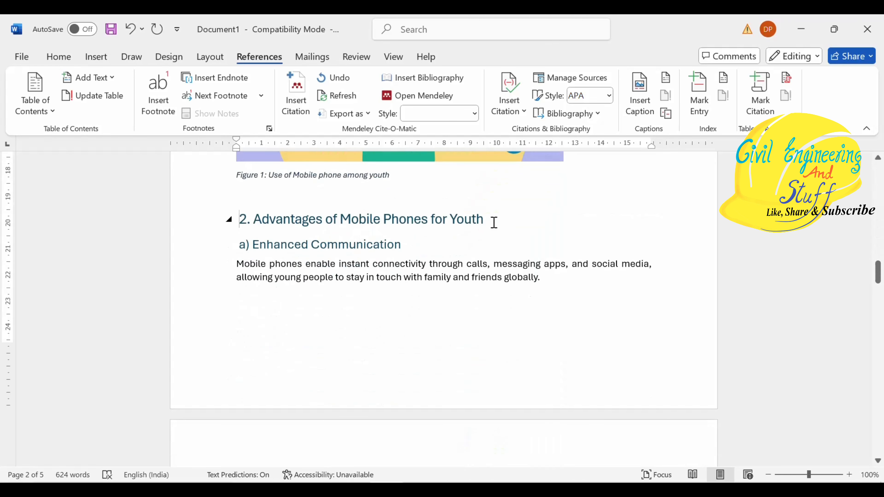
{"action": "left_click_drag", "start_coordinate": [495, 221], "coordinate": [231, 227]}
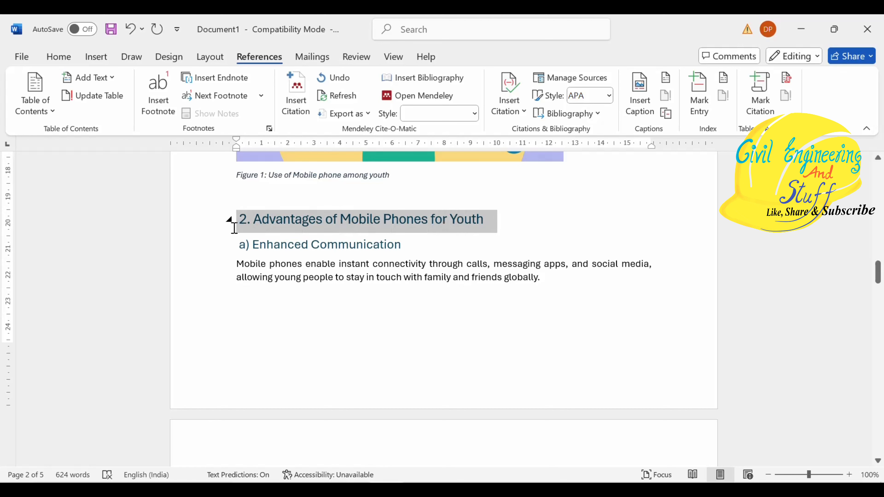
{"action": "left_click", "coordinate": [71, 55]}
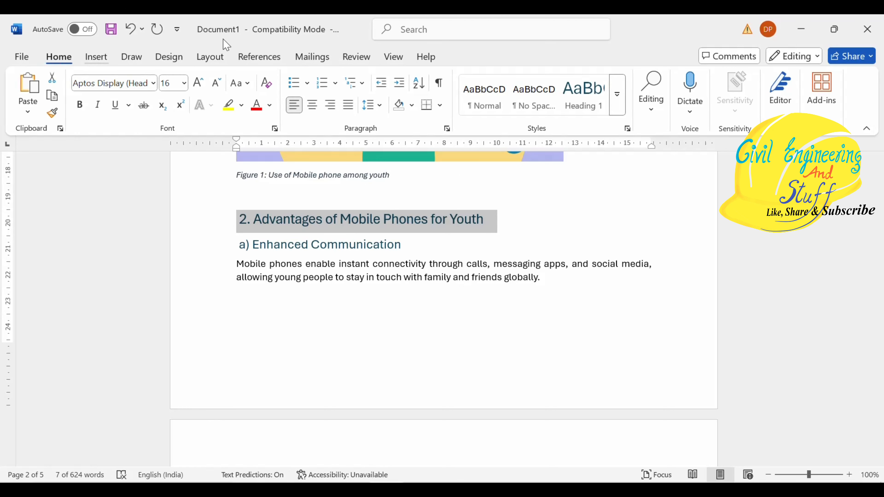
{"action": "left_click", "coordinate": [597, 108]}
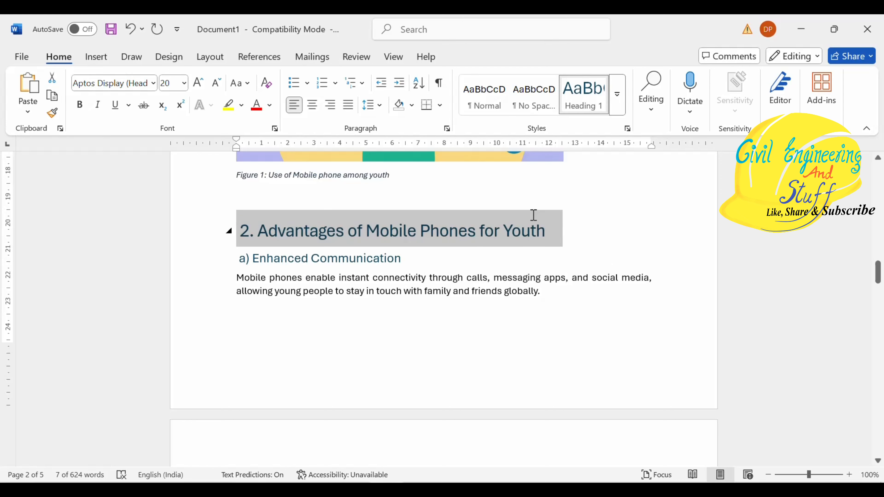
Step: Update the entire table of contents on the first page
{"action": "scroll", "coordinate": [533, 216], "scroll_direction": "up", "scroll_amount": 10}
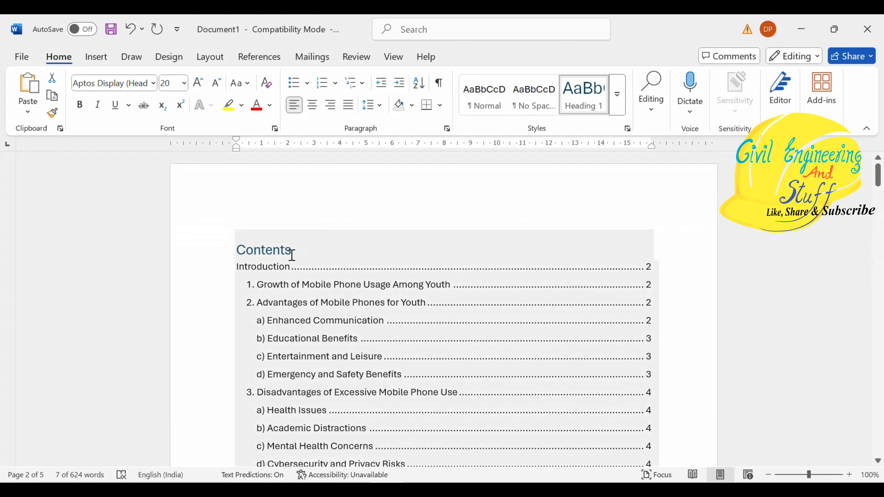
{"action": "left_click", "coordinate": [284, 254]}
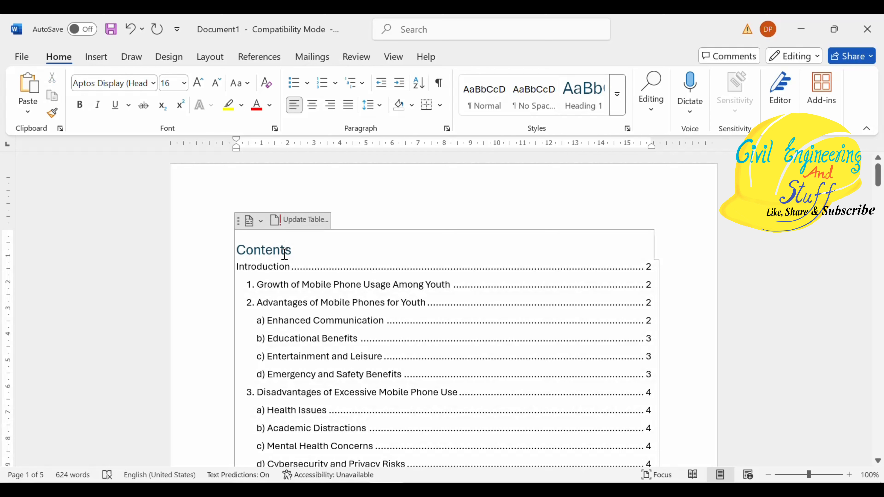
{"action": "left_click", "coordinate": [301, 224]}
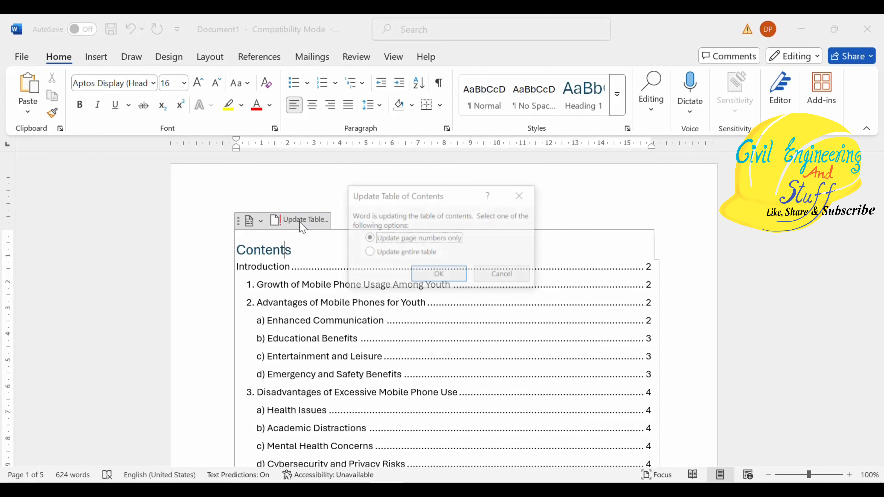
{"action": "left_click", "coordinate": [392, 254]}
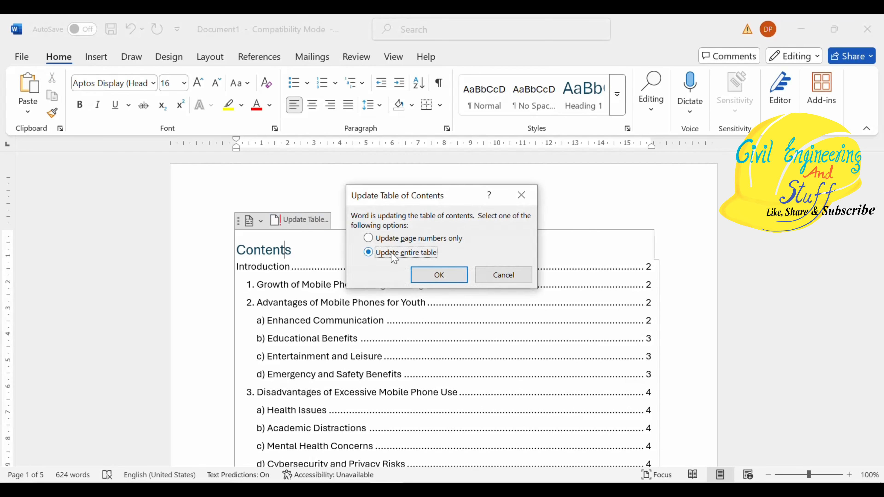
{"action": "left_click", "coordinate": [437, 276]}
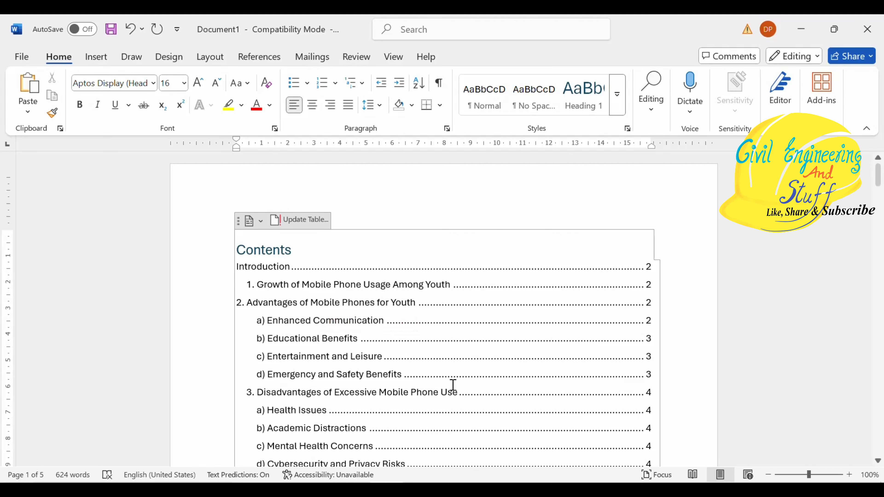
Step: Insert a table of figures with the Figure caption label on the empty line below the table of contents
{"action": "scroll", "coordinate": [461, 395], "scroll_direction": "down", "scroll_amount": 6}
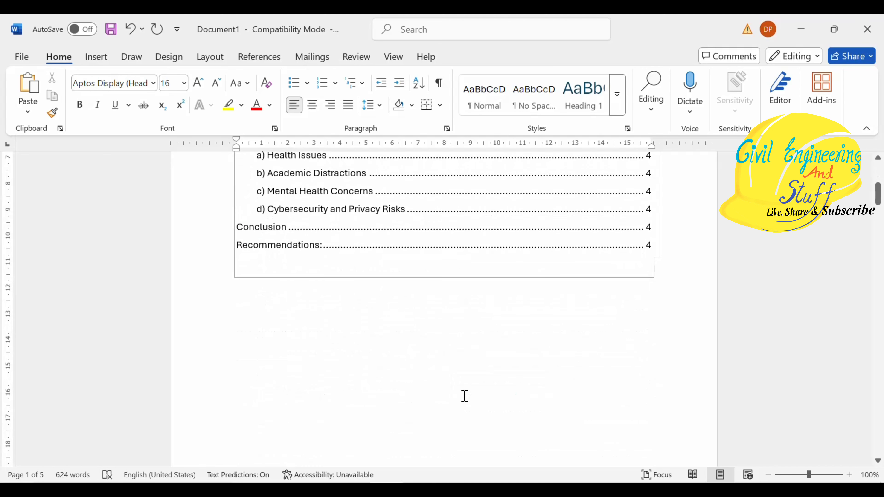
{"action": "left_click", "coordinate": [256, 305]}
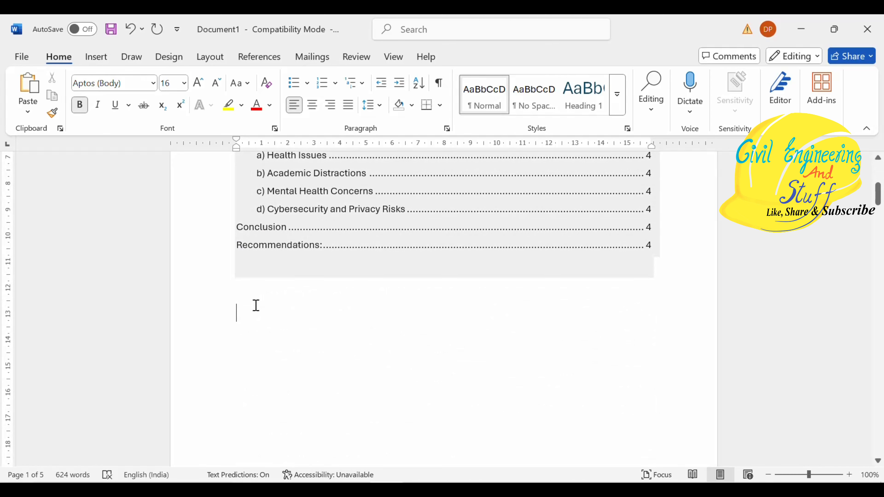
{"action": "left_click", "coordinate": [263, 59]}
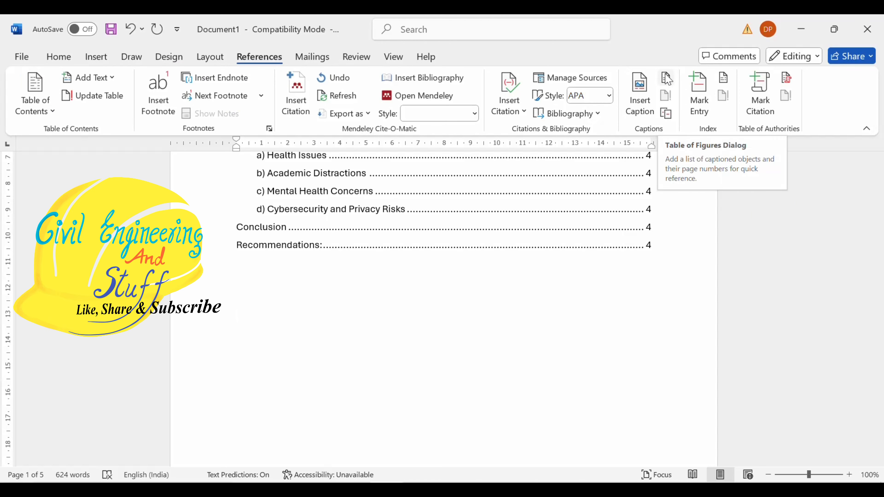
{"action": "left_click", "coordinate": [667, 79]}
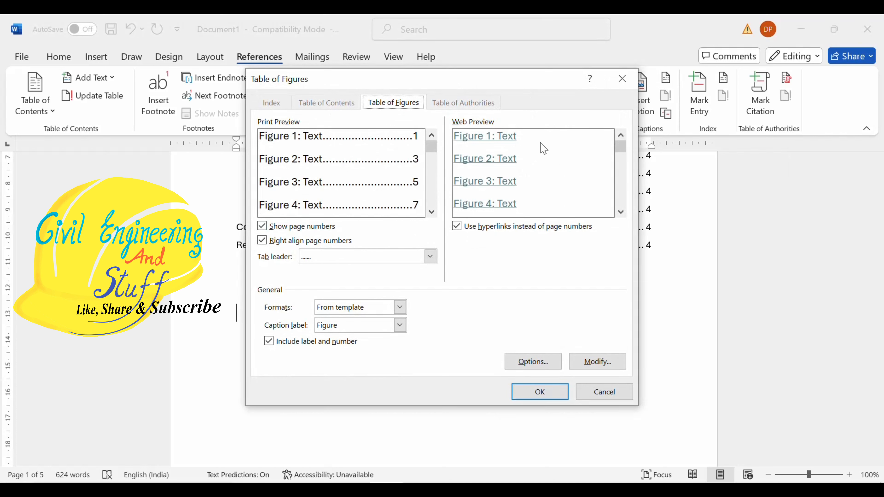
{"action": "left_click", "coordinate": [624, 143]}
{"action": "left_click", "coordinate": [541, 392]}
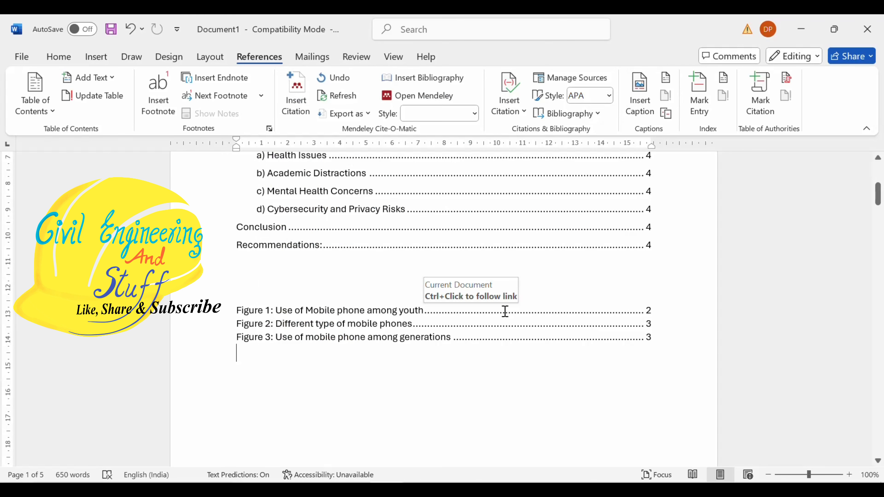
Step: Examine the label types offered for captions, such as Equation, Figure and Table, without inserting a caption
{"action": "left_click", "coordinate": [640, 105]}
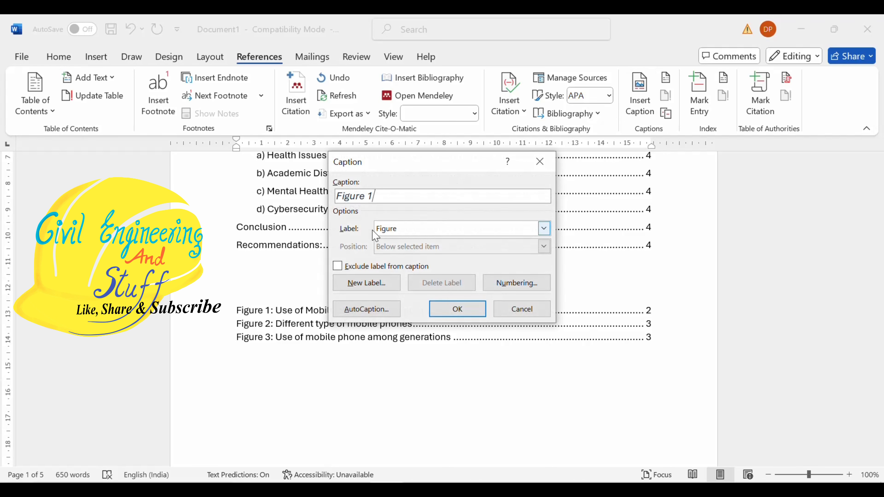
{"action": "left_click", "coordinate": [544, 228]}
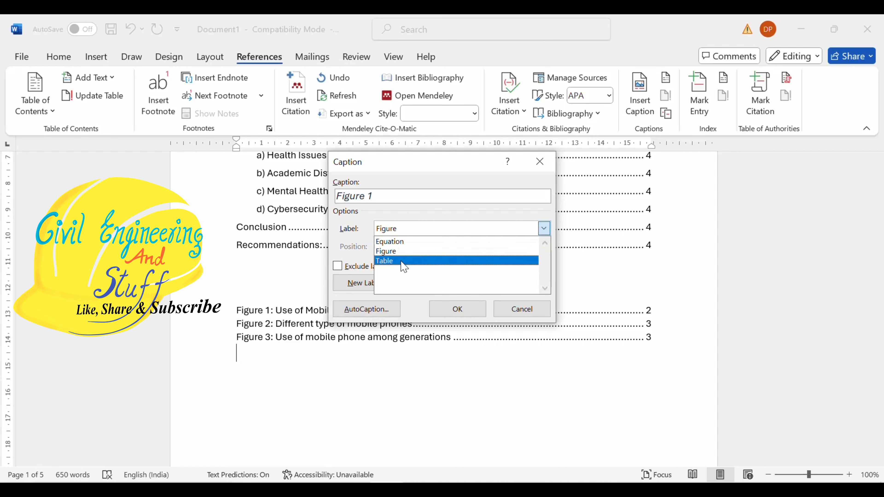
{"action": "left_click", "coordinate": [536, 308]}
{"action": "left_click", "coordinate": [536, 313]}
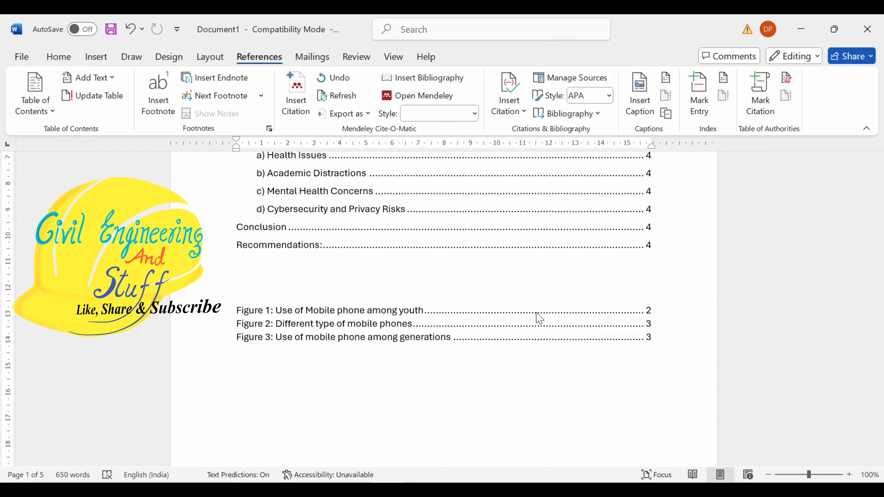
{"action": "scroll", "coordinate": [537, 314], "scroll_direction": "up", "scroll_amount": 5}
{"action": "scroll", "coordinate": [537, 313], "scroll_direction": "down", "scroll_amount": 3}
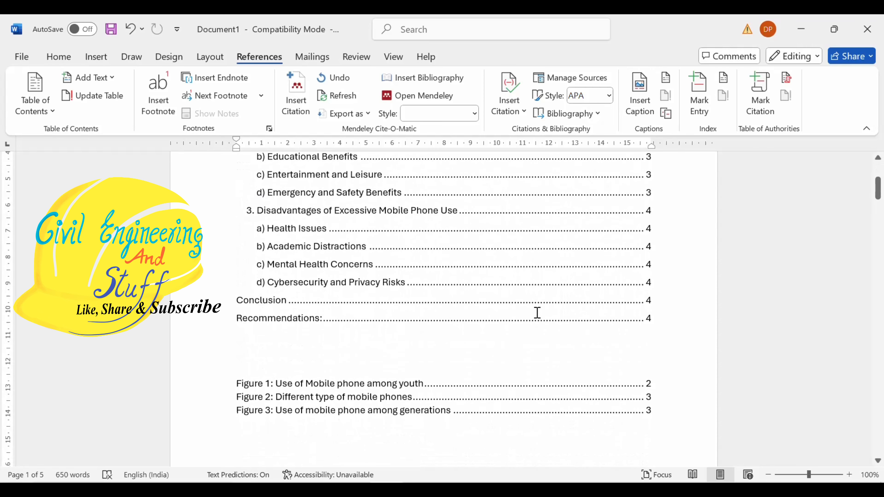
Step: Examine the name, font and font size options for creating a new style, without saving one, and return to the report text
{"action": "left_click", "coordinate": [59, 57]}
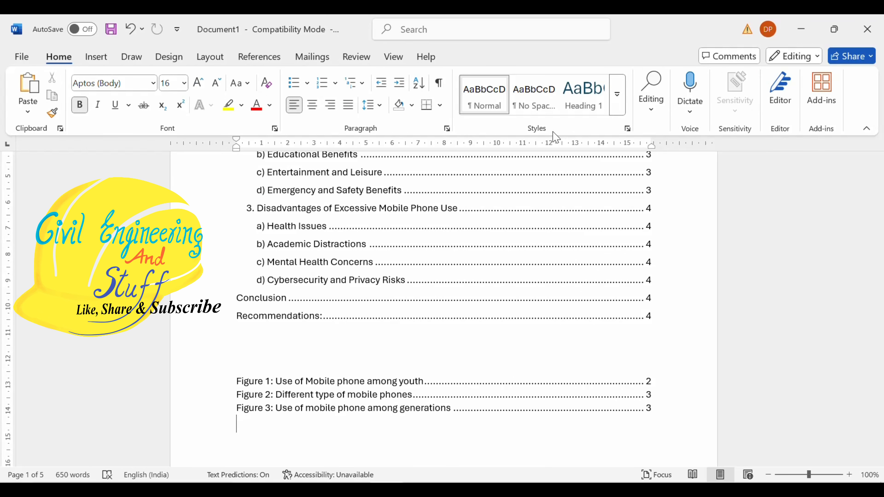
{"action": "left_click", "coordinate": [616, 92]}
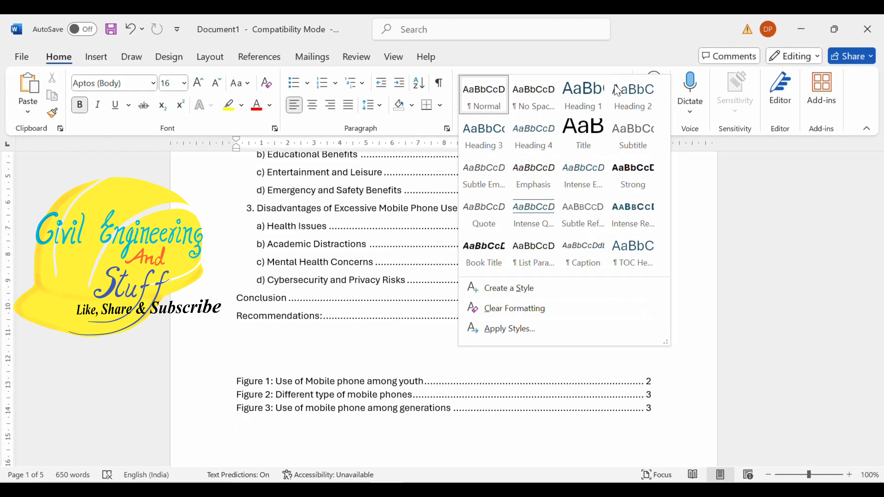
{"action": "left_click", "coordinate": [495, 289]}
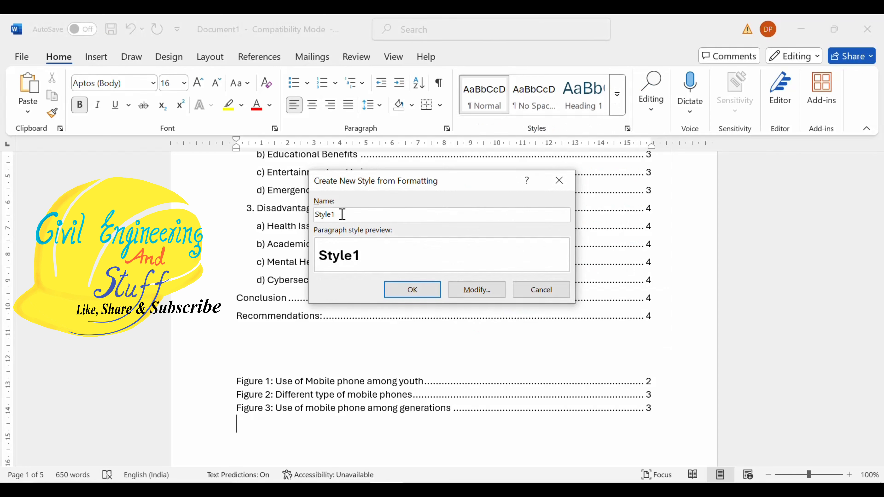
{"action": "left_click_drag", "start_coordinate": [342, 214], "coordinate": [300, 213]}
{"action": "left_click", "coordinate": [476, 289]}
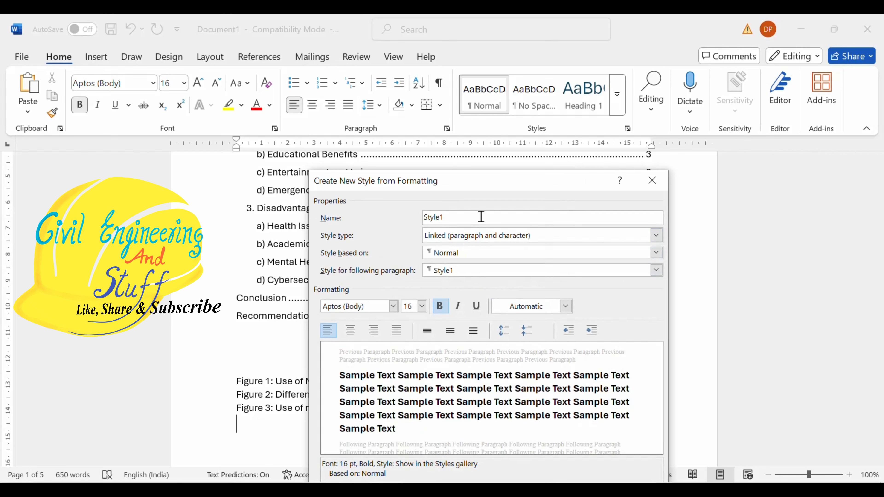
{"action": "left_click", "coordinate": [393, 306]}
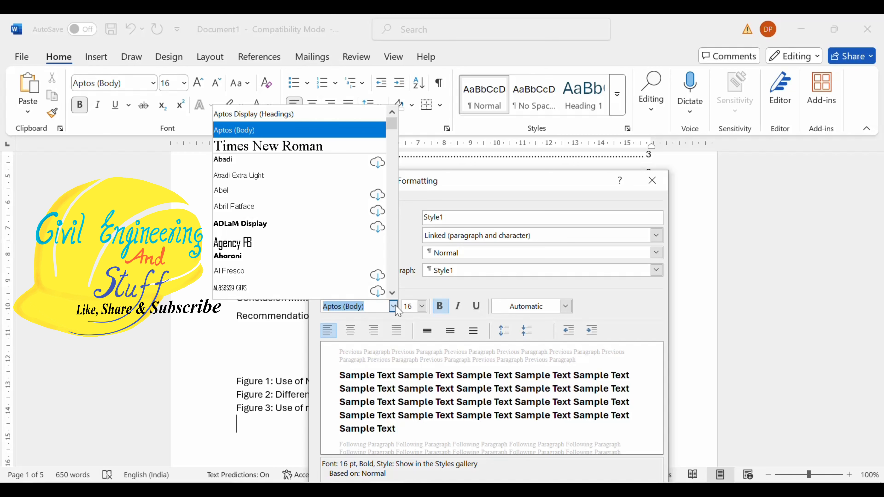
{"action": "left_click", "coordinate": [422, 307]}
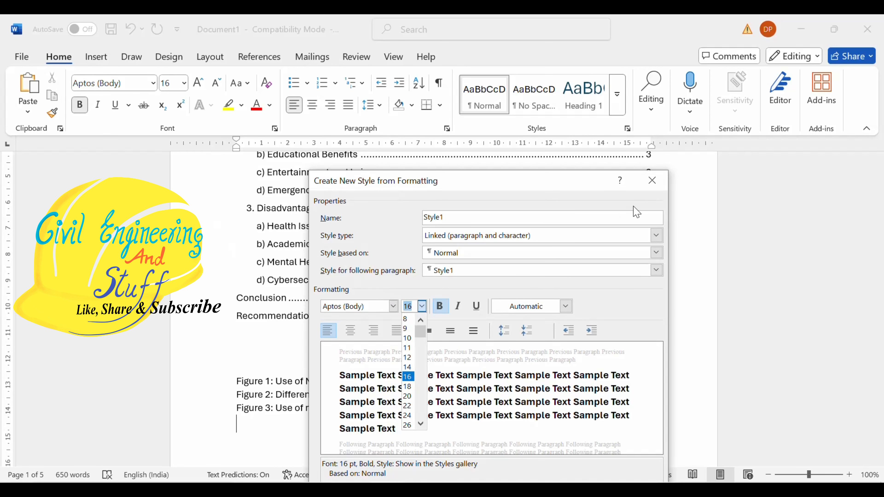
{"action": "left_click", "coordinate": [652, 180]}
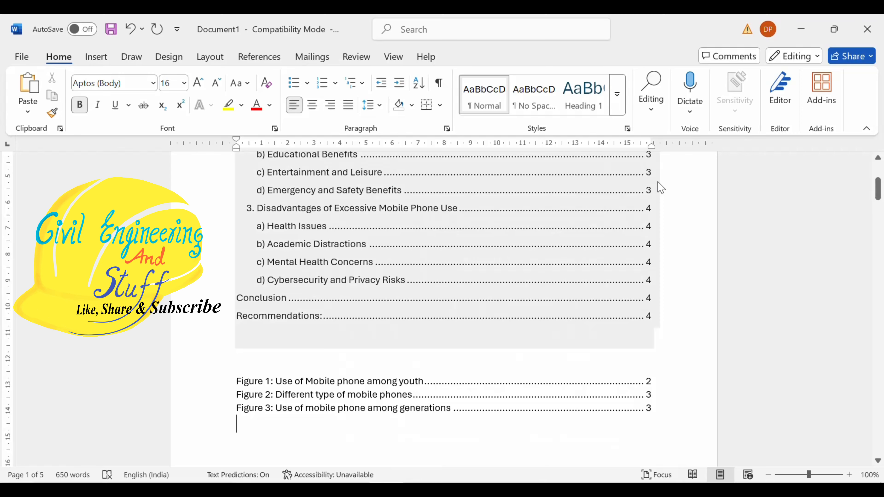
{"action": "scroll", "coordinate": [660, 185], "scroll_direction": "down", "scroll_amount": 10}
{"action": "scroll", "coordinate": [659, 182], "scroll_direction": "down", "scroll_amount": 3}
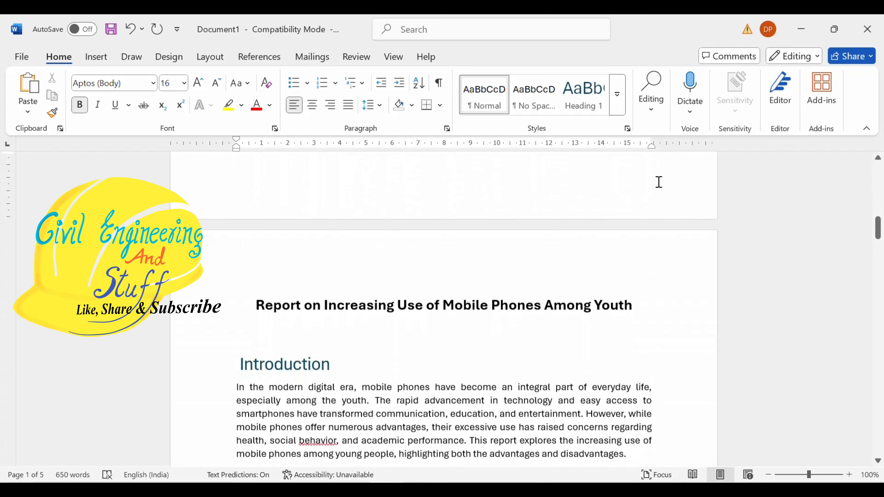
Step: Review the report's headings and the first figure's caption, and return to the table of contents and table of figures
{"action": "scroll", "coordinate": [659, 182], "scroll_direction": "down", "scroll_amount": 15}
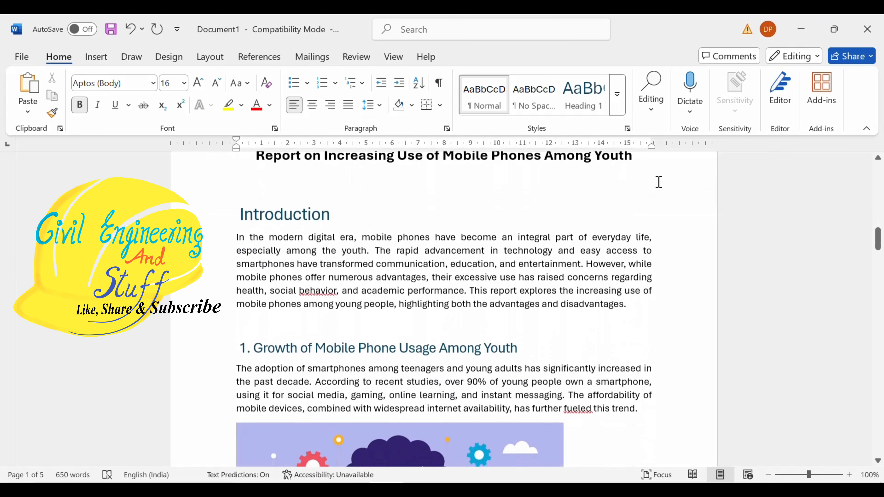
{"action": "scroll", "coordinate": [659, 182], "scroll_direction": "down", "scroll_amount": 1}
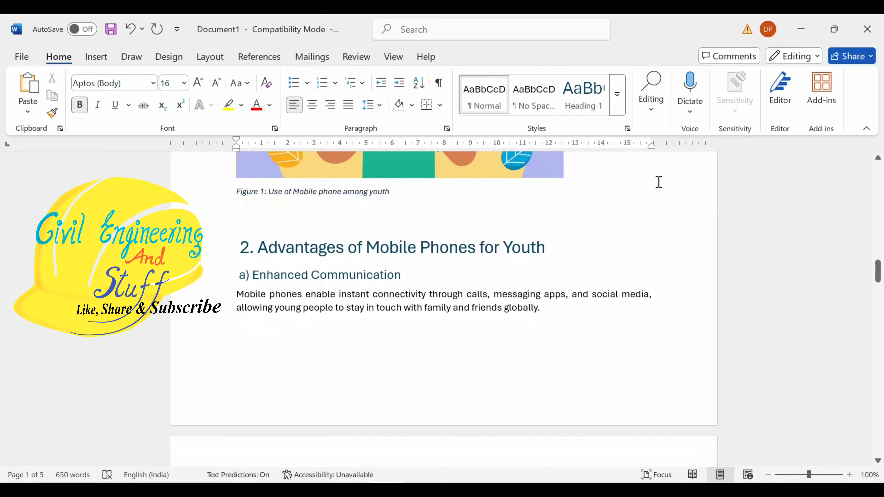
{"action": "scroll", "coordinate": [658, 181], "scroll_direction": "up", "scroll_amount": 7}
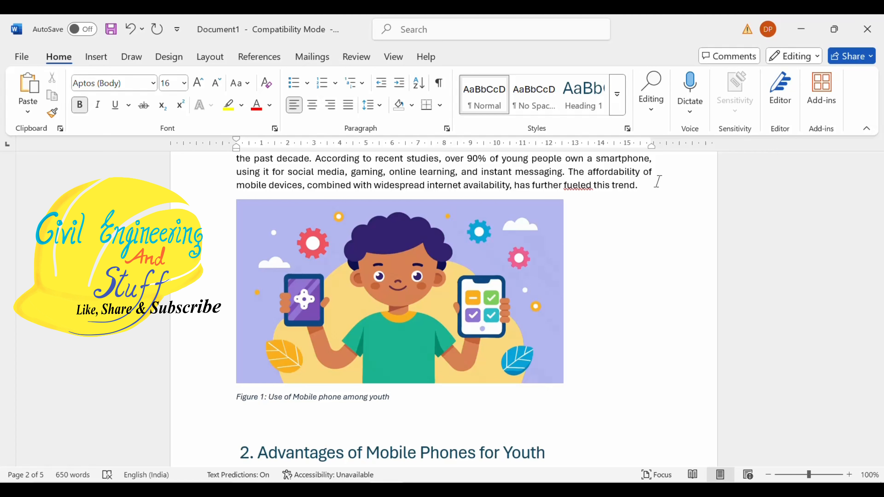
{"action": "scroll", "coordinate": [601, 344], "scroll_direction": "down", "scroll_amount": 3}
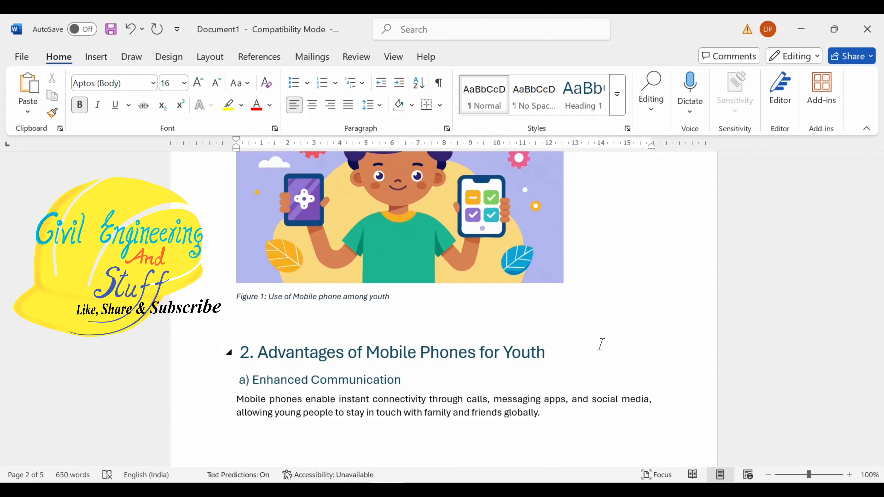
{"action": "scroll", "coordinate": [600, 345], "scroll_direction": "up", "scroll_amount": 15}
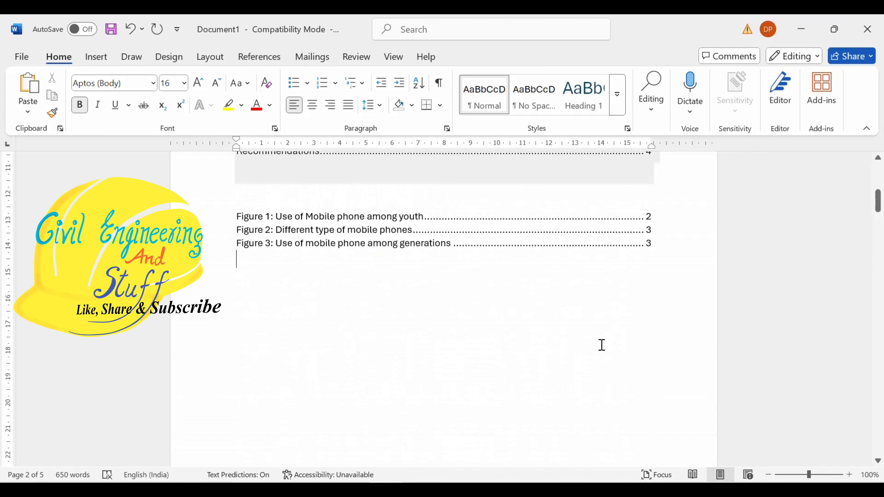
{"action": "scroll", "coordinate": [600, 344], "scroll_direction": "up", "scroll_amount": 2}
{"action": "scroll", "coordinate": [601, 345], "scroll_direction": "up", "scroll_amount": 2}
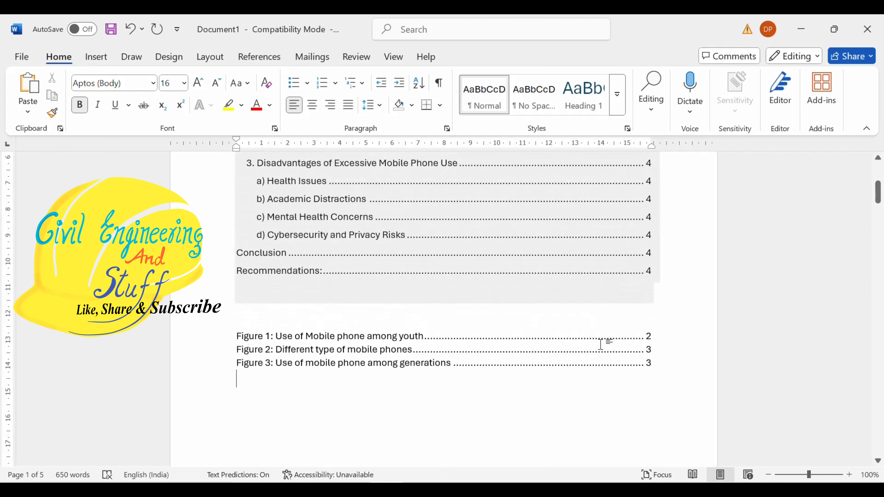